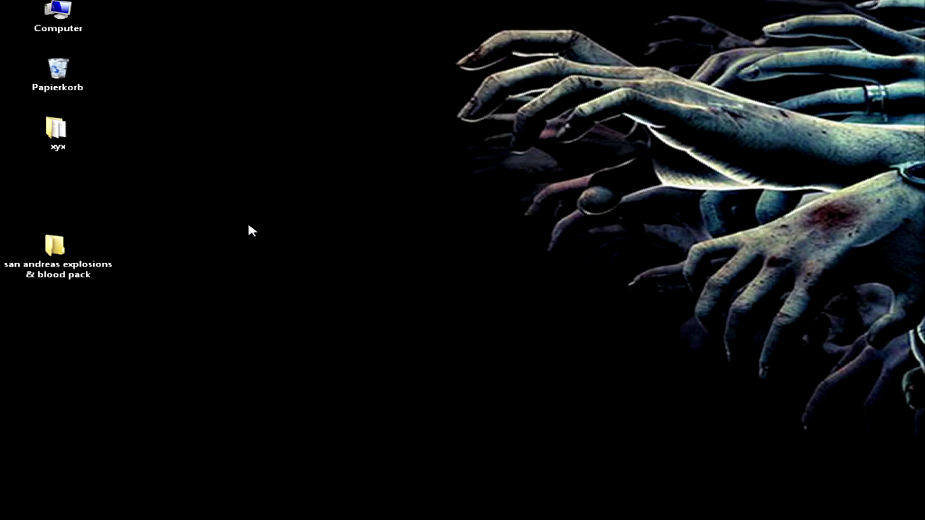
- Open the GTA SA Mega Mods folder inside downloads on the 1 Videos (G:) drive
click(81, 28)
double_click(81, 27)
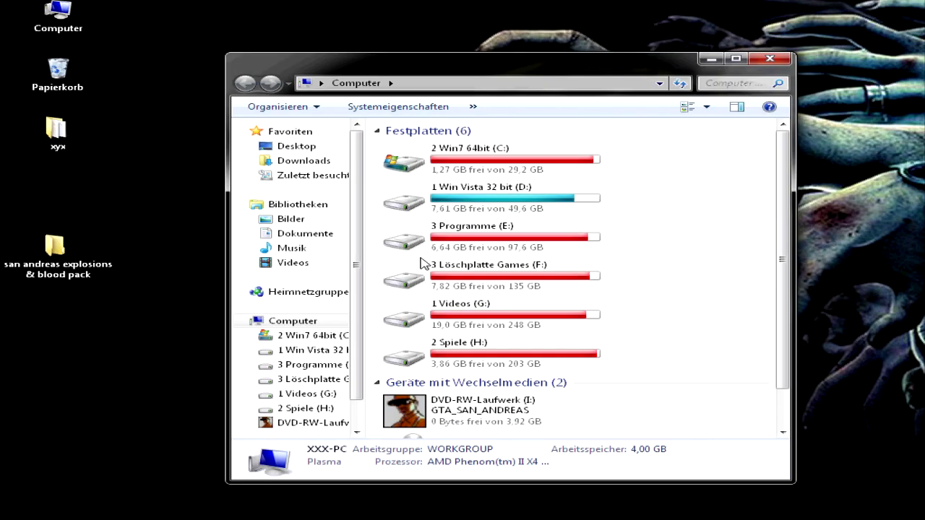
click(473, 310)
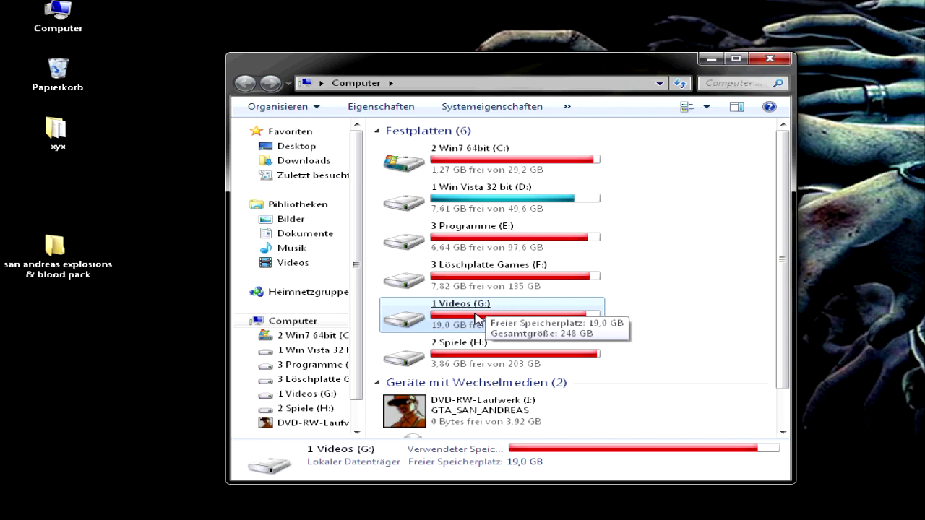
double_click(473, 303)
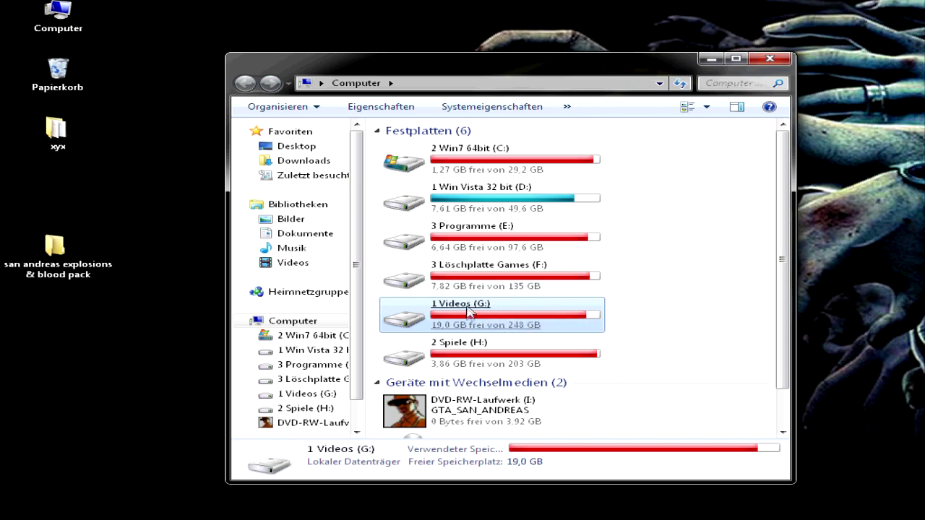
click(471, 307)
double_click(447, 176)
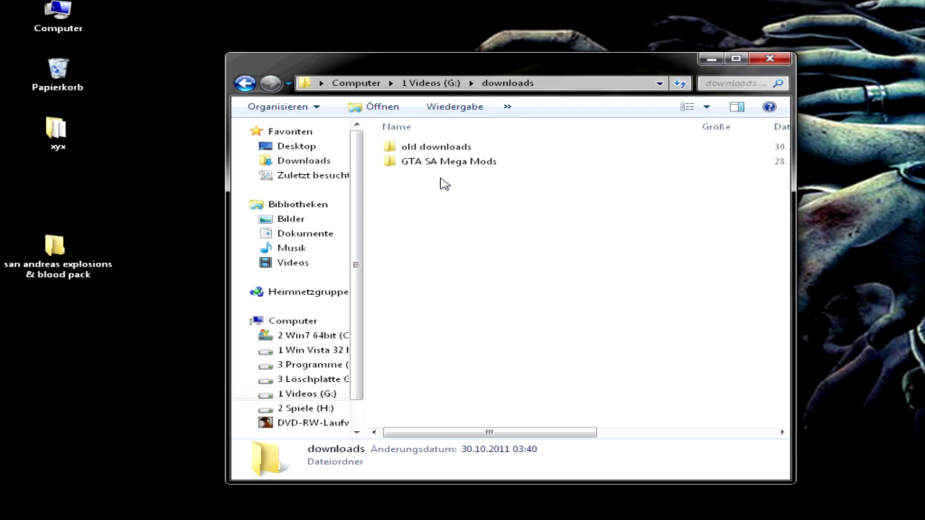
click(450, 164)
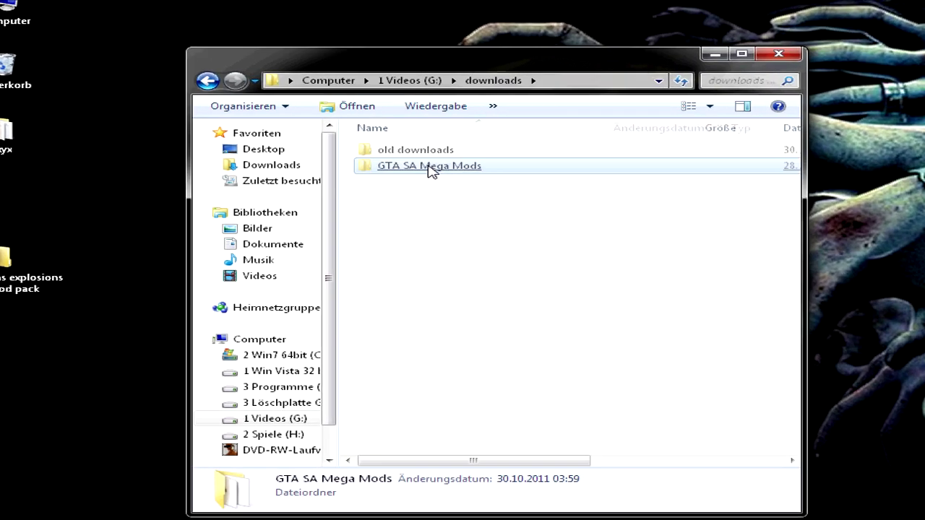
double_click(451, 163)
- Examine the folders and archives in GTA SA Mega Mods, including the available file actions for the andreas_08 ORIGINAL archive
click(446, 164)
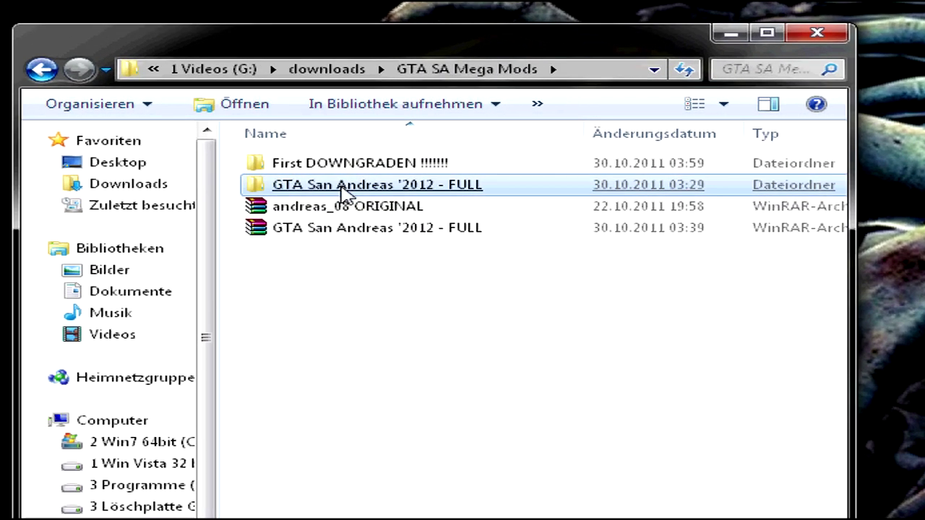
click(336, 211)
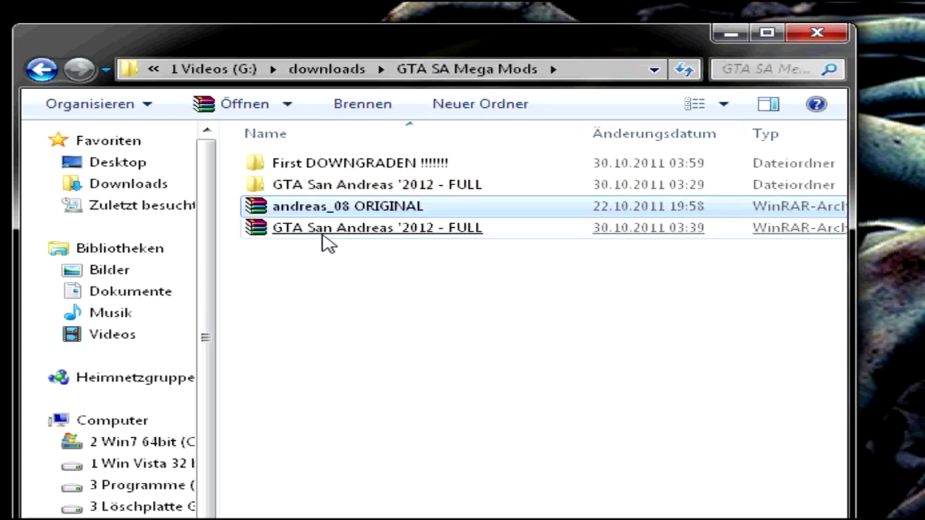
click(332, 231)
click(335, 253)
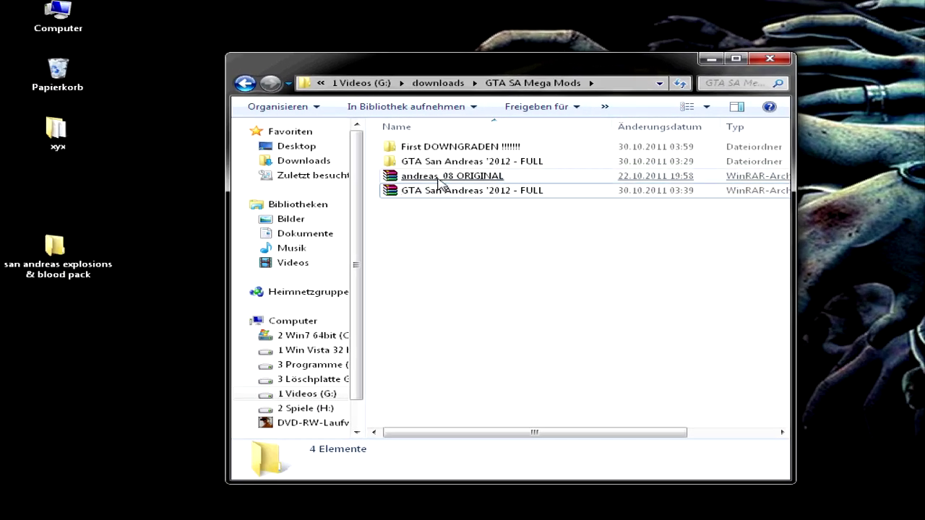
click(441, 183)
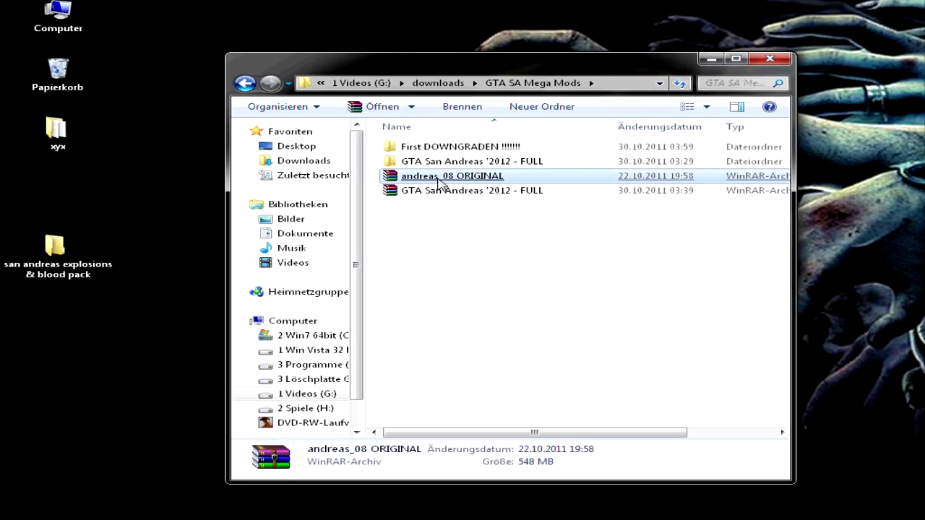
right_click(441, 184)
mouse_move(470, 238)
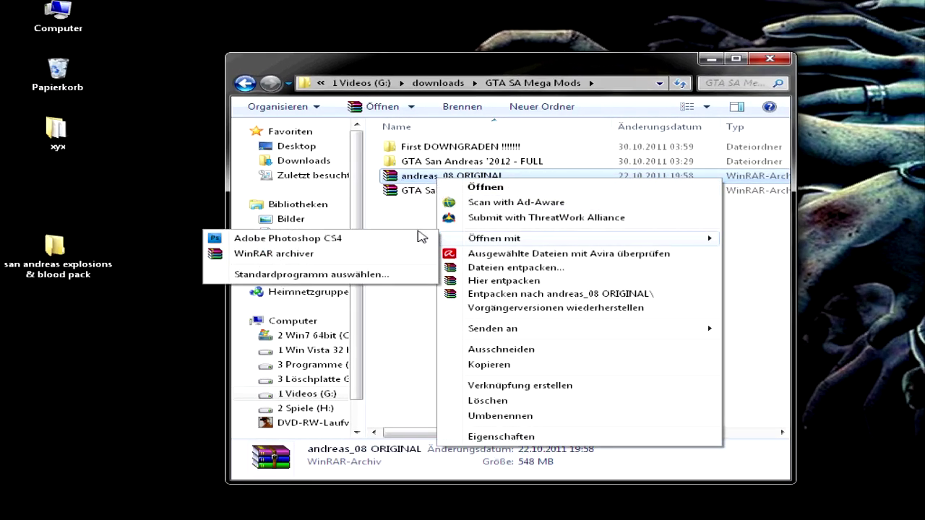
click(417, 221)
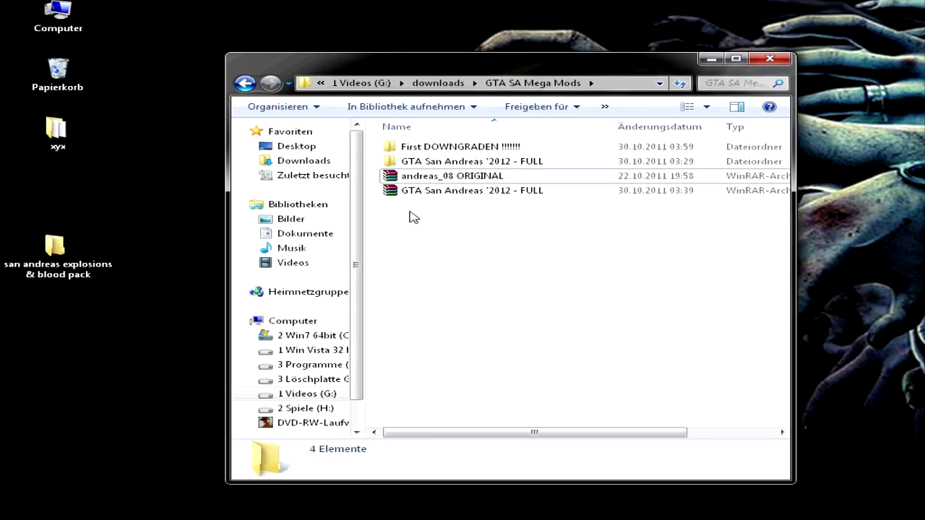
click(458, 148)
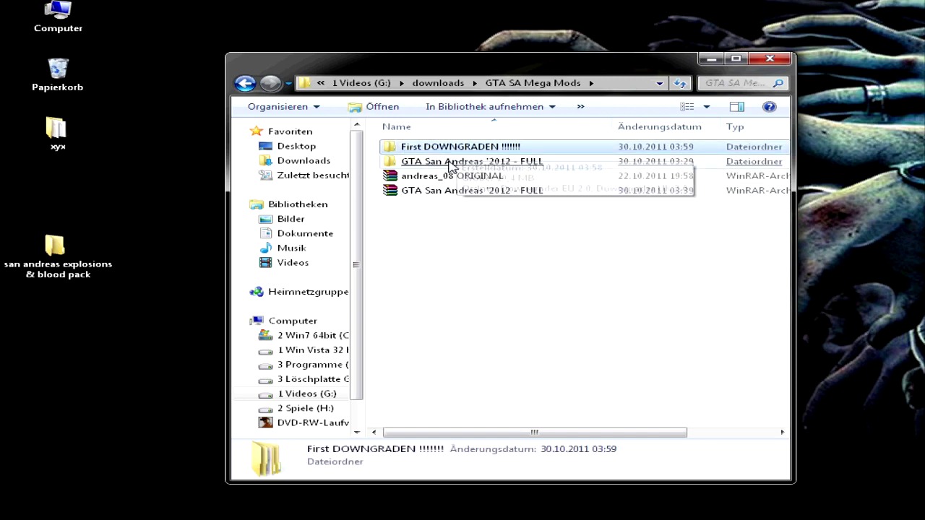
click(448, 163)
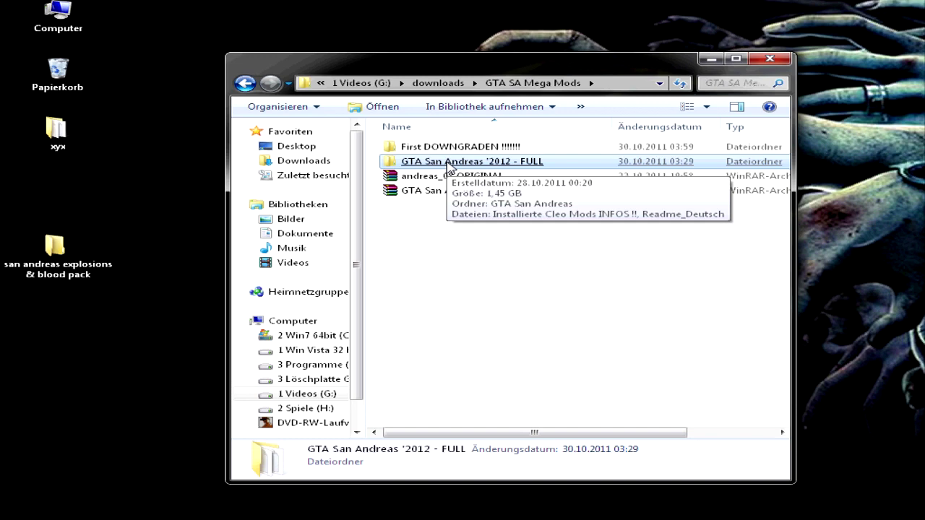
click(441, 217)
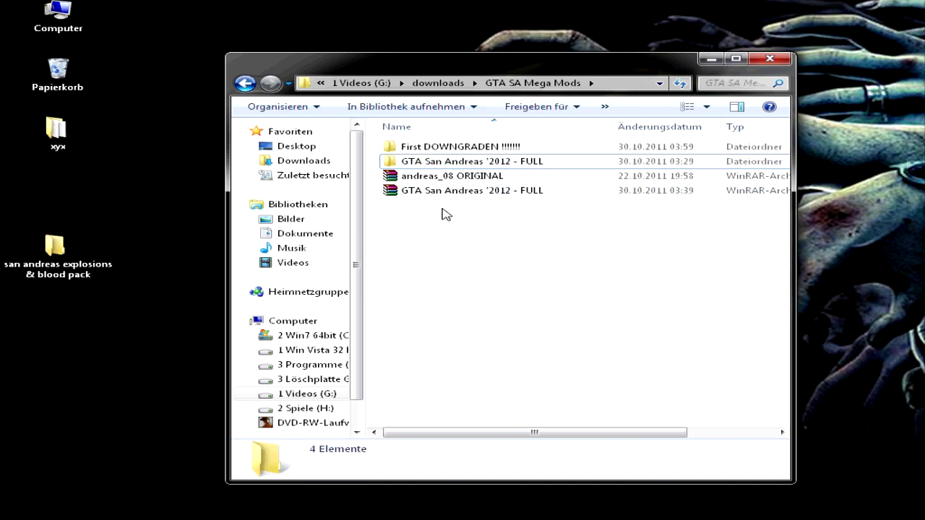
- Look into the Downgrader EU 2.0 folder within First DOWNGRADEN and select its patch program
click(462, 147)
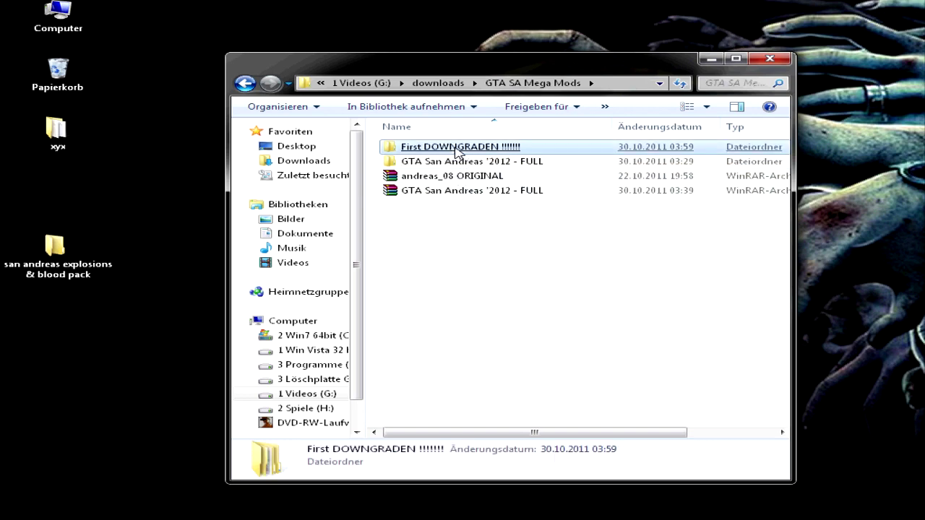
double_click(470, 148)
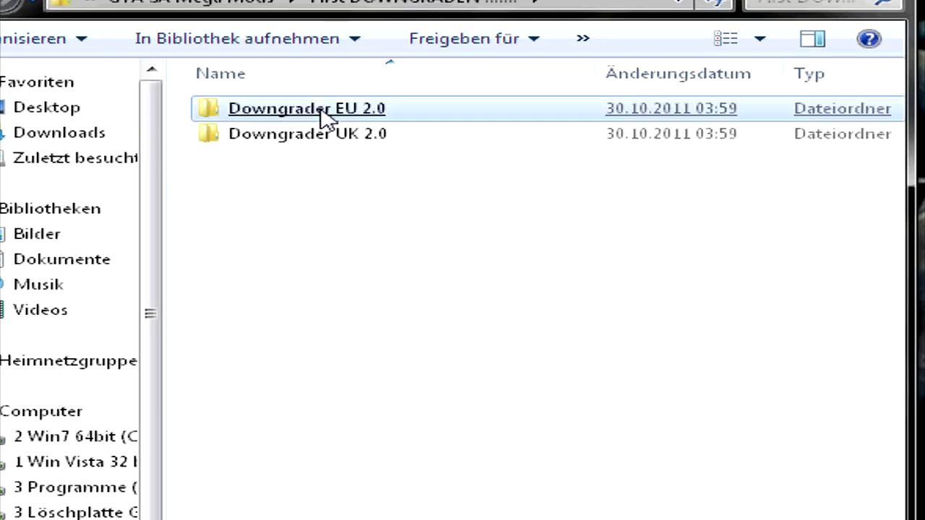
click(323, 117)
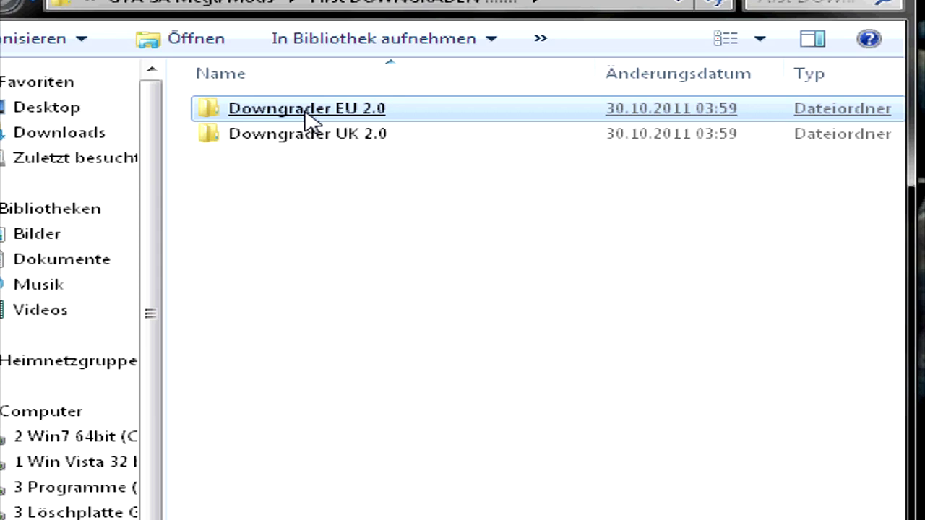
double_click(307, 119)
click(311, 122)
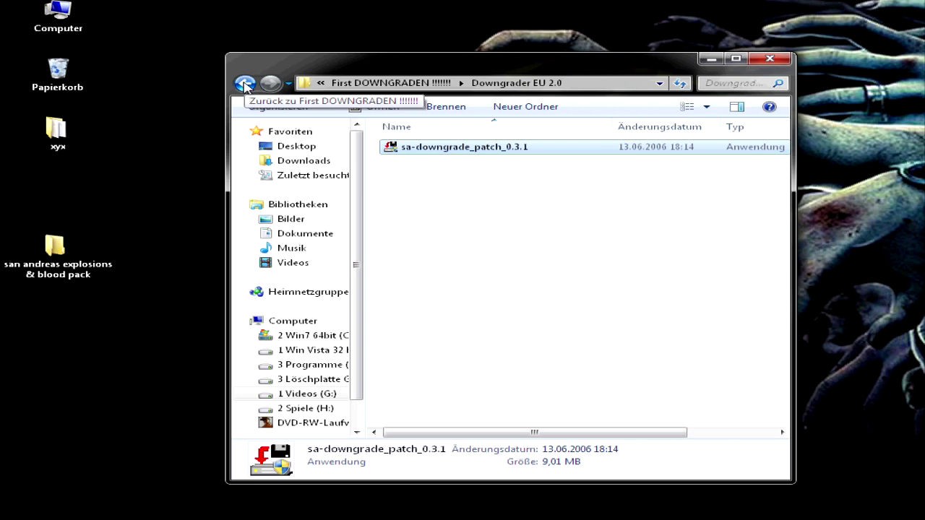
- Launch gtasapatch EU from the Downgrader UK 2.0 folder and advance the patcher to its directory page
click(244, 84)
double_click(449, 168)
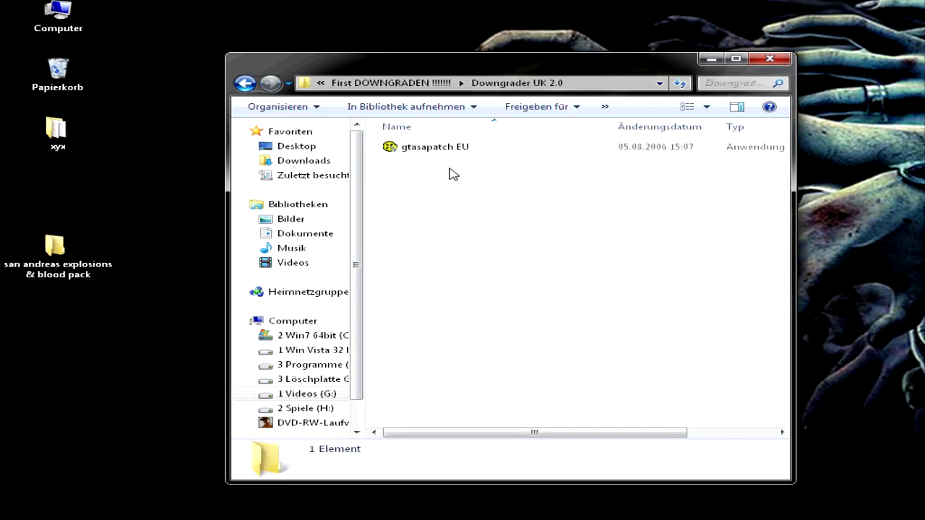
click(434, 149)
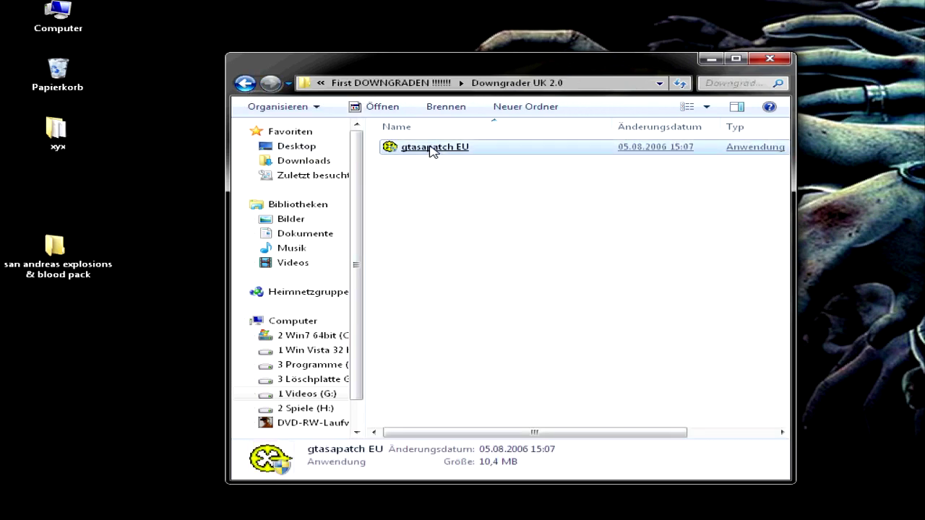
double_click(432, 149)
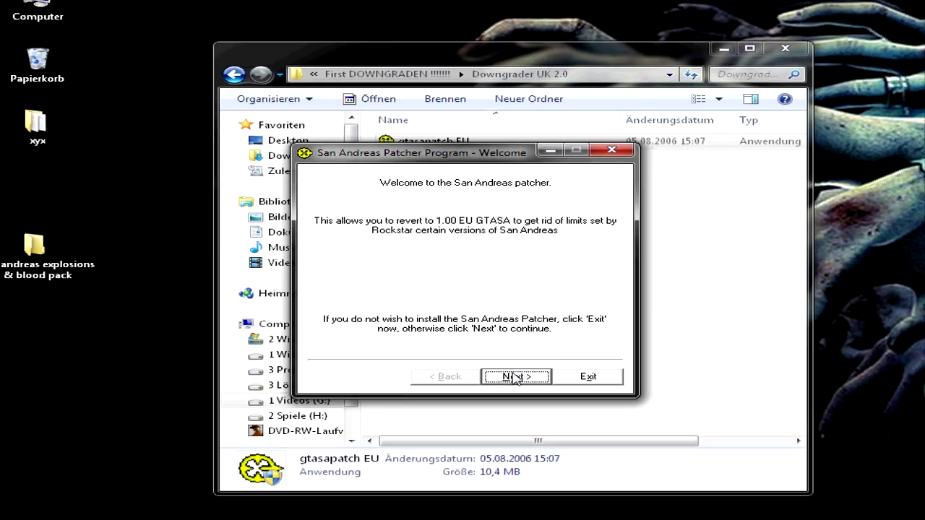
click(513, 377)
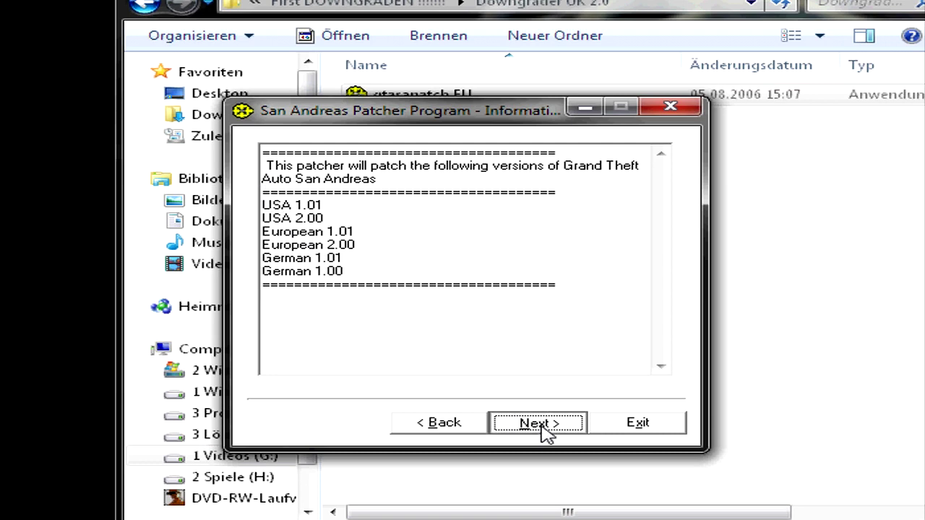
click(539, 423)
- Set the patcher's game directory to the Grand Theft Auto San Andreas folder in H:\egospiele\Rockstar Games
click(651, 195)
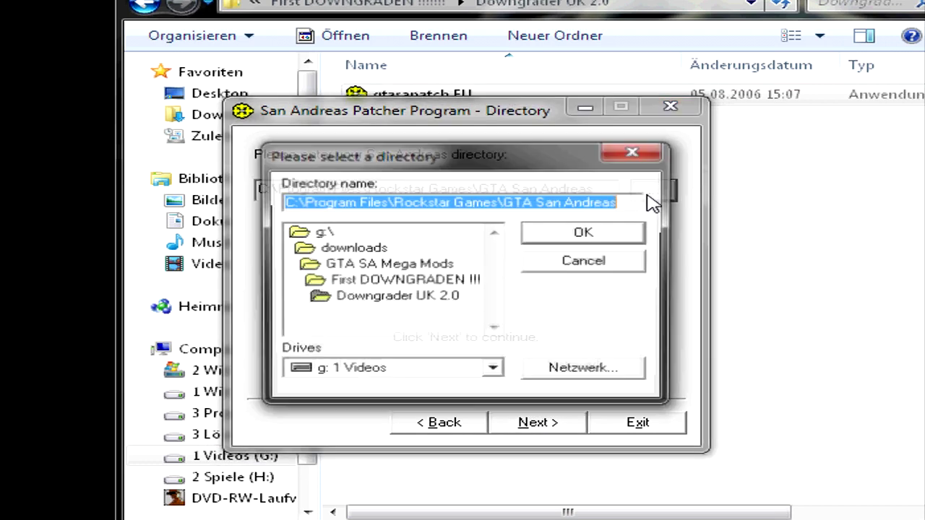
click(495, 370)
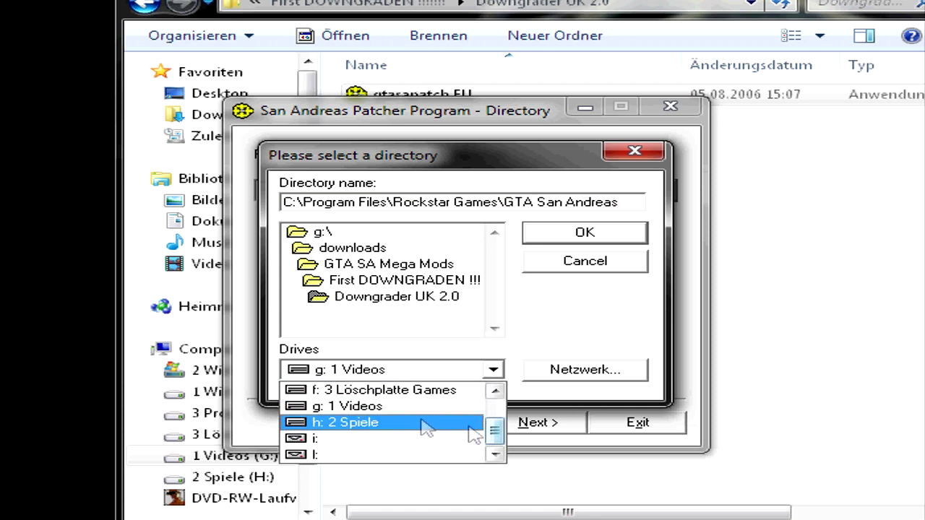
click(398, 423)
double_click(354, 250)
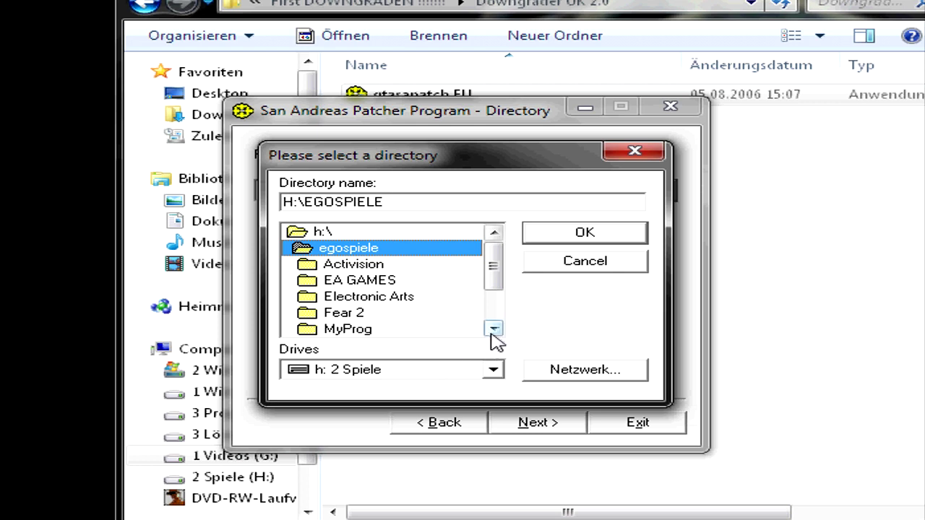
click(494, 330)
click(495, 330)
click(494, 330)
click(494, 330)
click(418, 318)
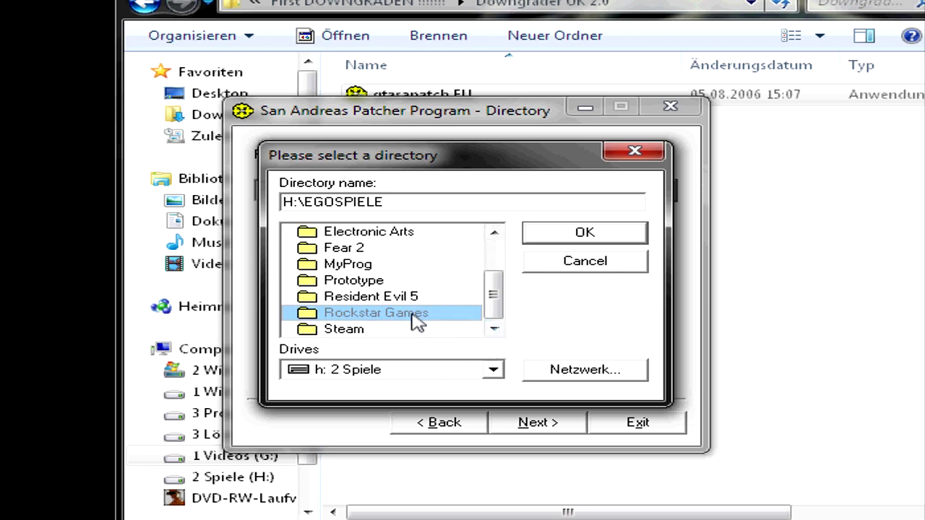
double_click(416, 320)
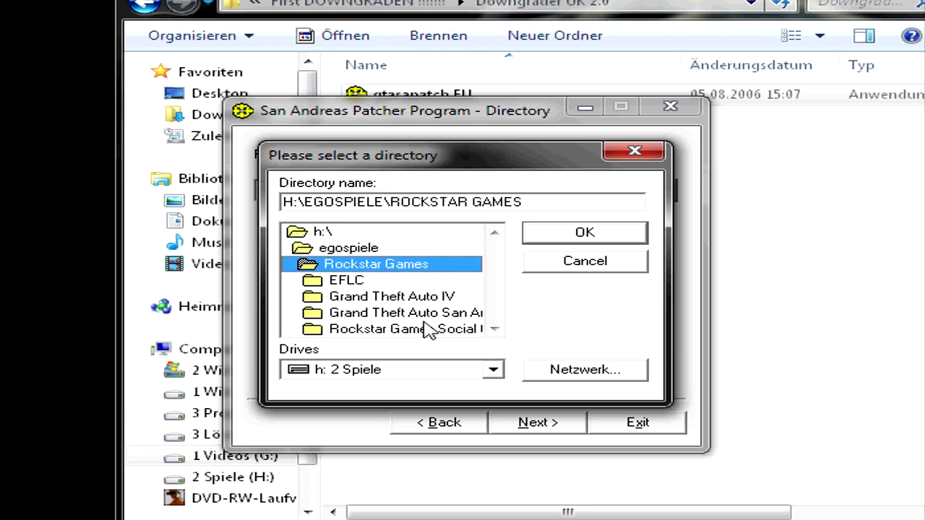
double_click(426, 313)
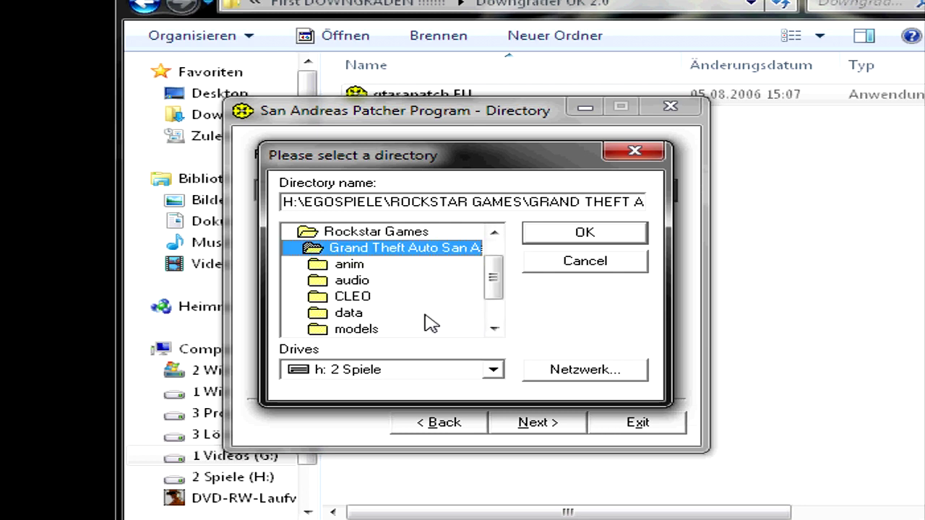
click(586, 235)
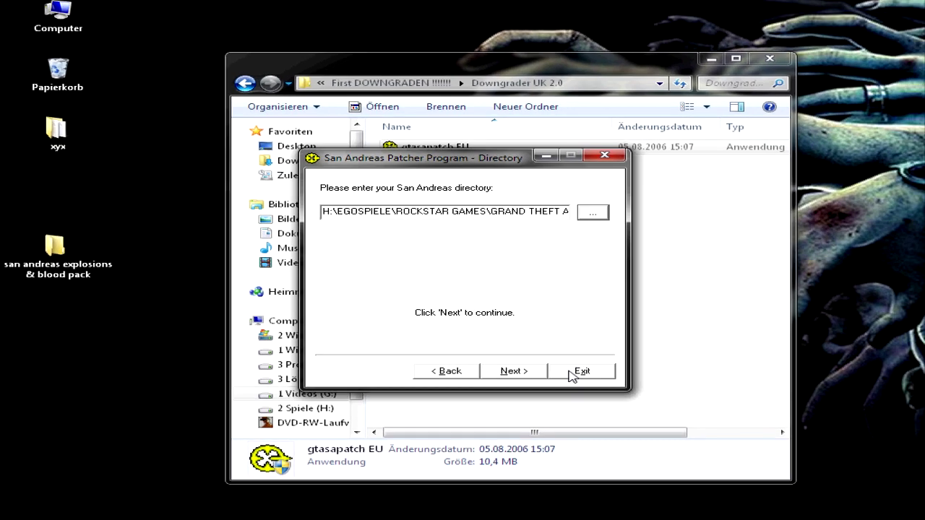
- Exit the San Andreas patcher without installing the patch
click(575, 372)
click(532, 320)
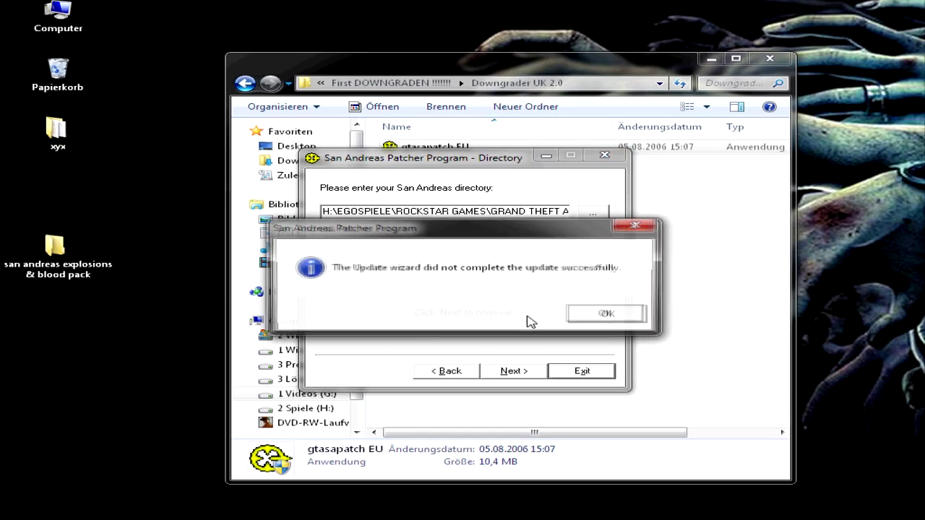
click(608, 315)
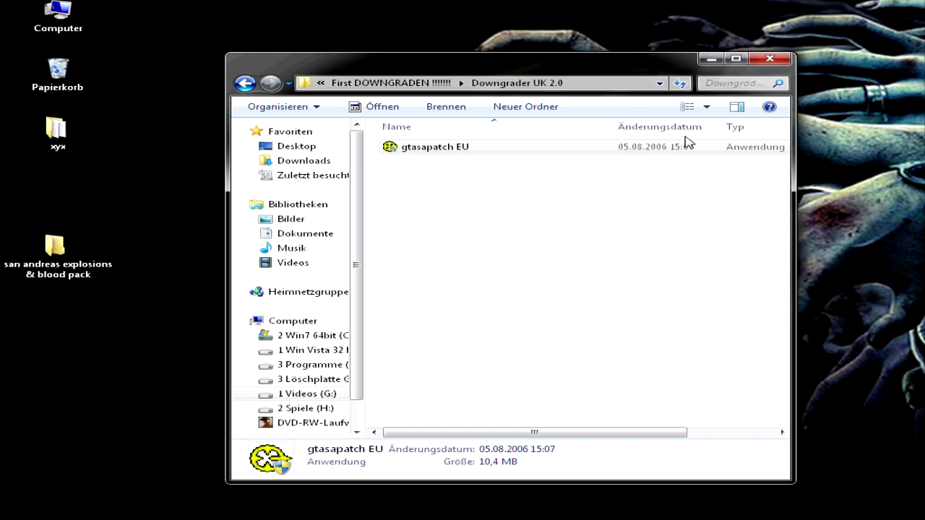
- Return to GTA SA Mega Mods, open the GTA San Andreas '2012 - FULL folder and select Installierte Cleo Mods INFOS !!
click(244, 84)
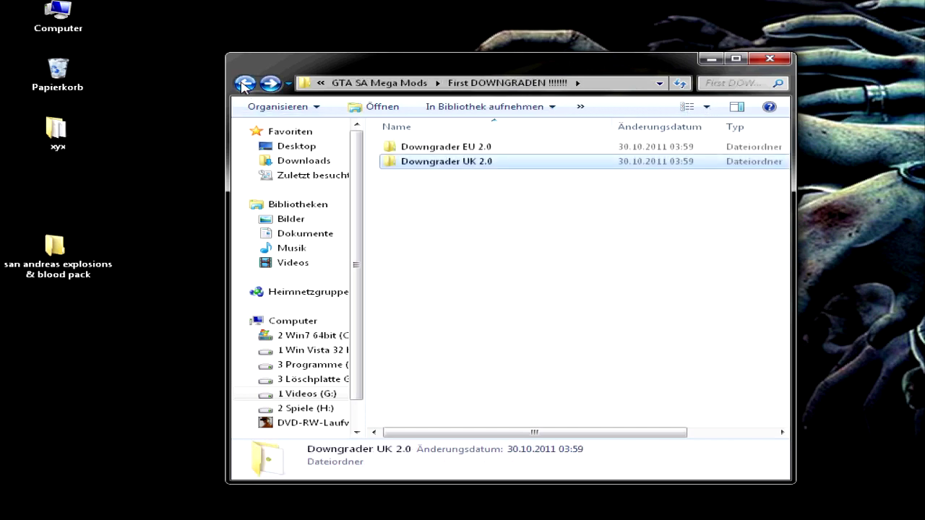
click(244, 84)
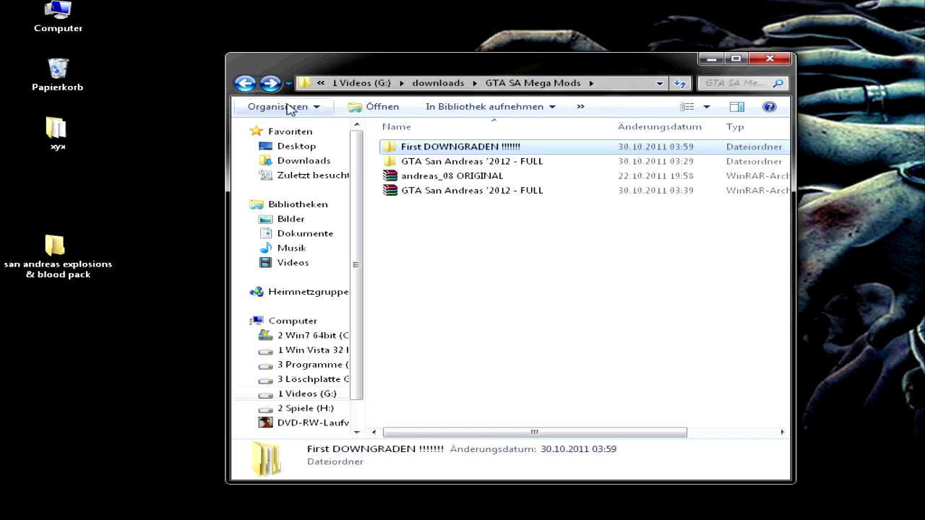
click(470, 163)
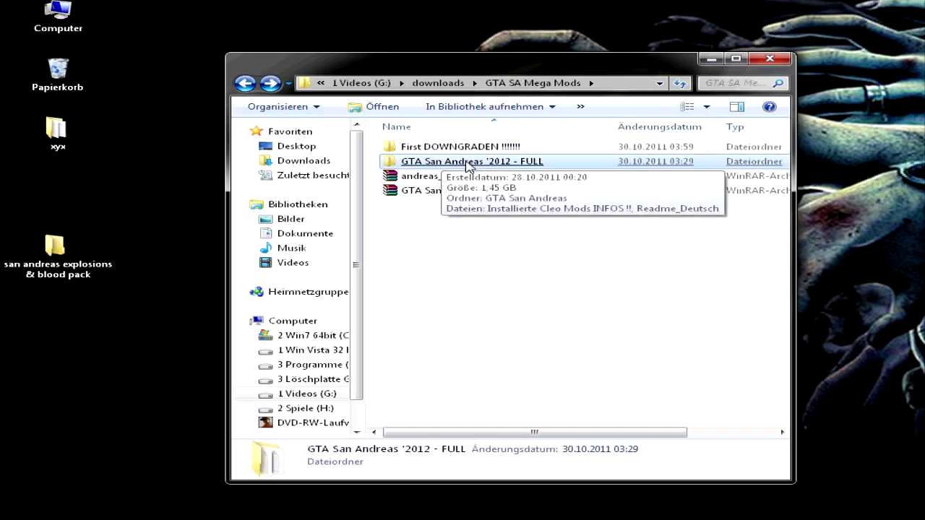
double_click(470, 163)
click(469, 162)
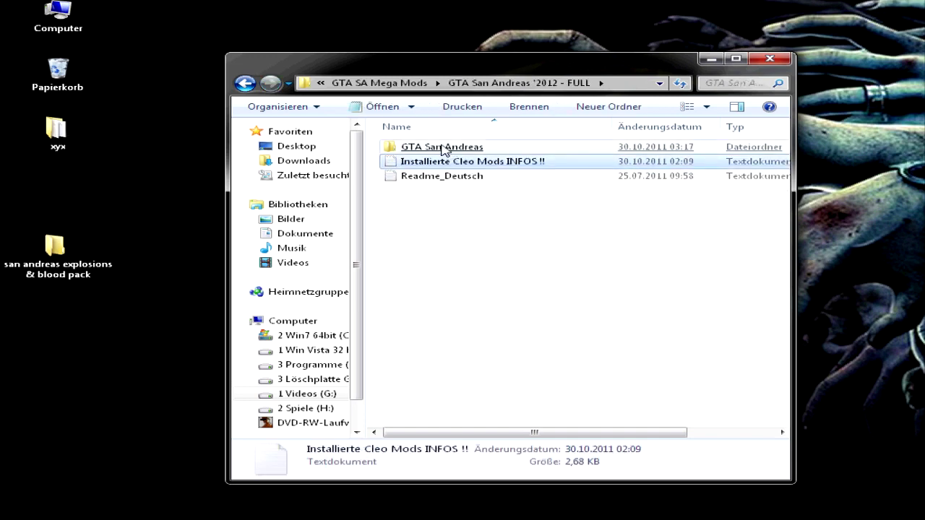
- Select the GTA San Andreas mod folder, then move and narrow its window to free space beside it
click(477, 151)
drag(419, 66, 244, 91)
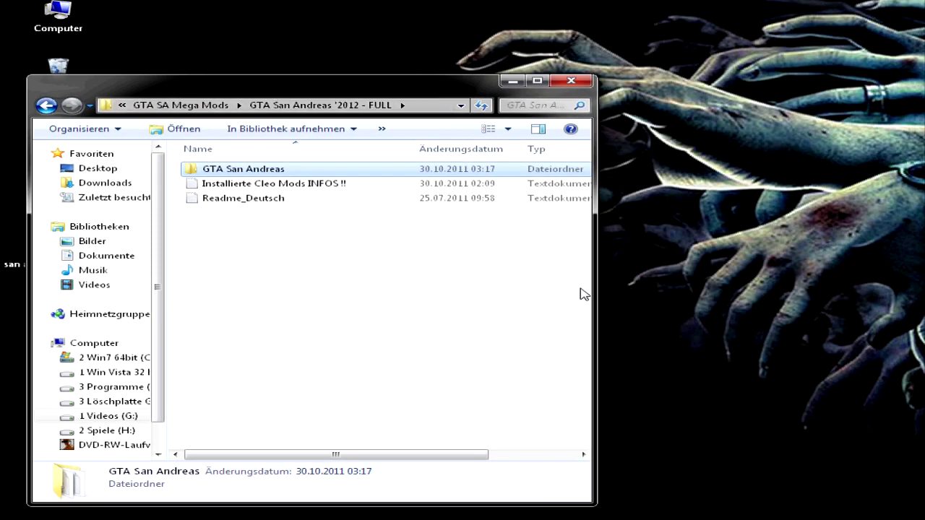
drag(597, 297, 408, 293)
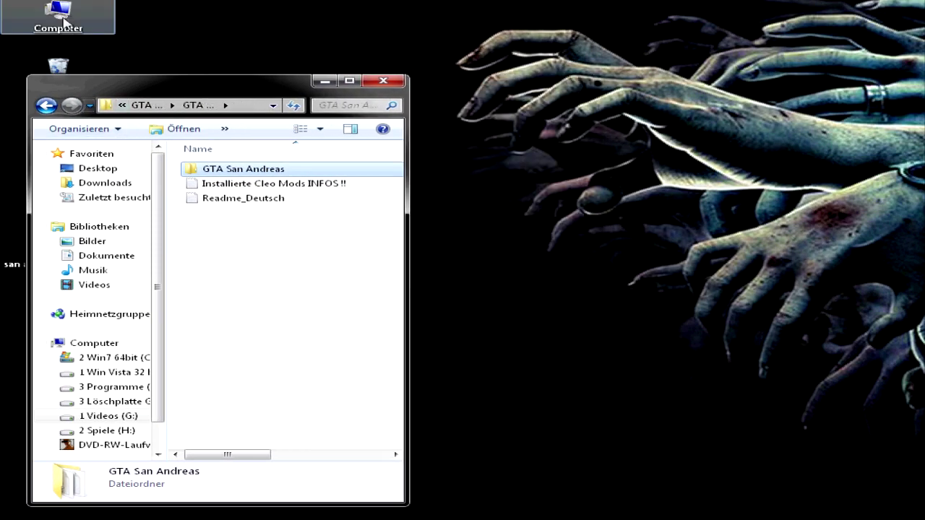
- Open H:\egospiele\Rockstar Games in a second window, select Grand Theft Auto San Andreas and place the window beside the mod folder
click(58, 18)
key(Return)
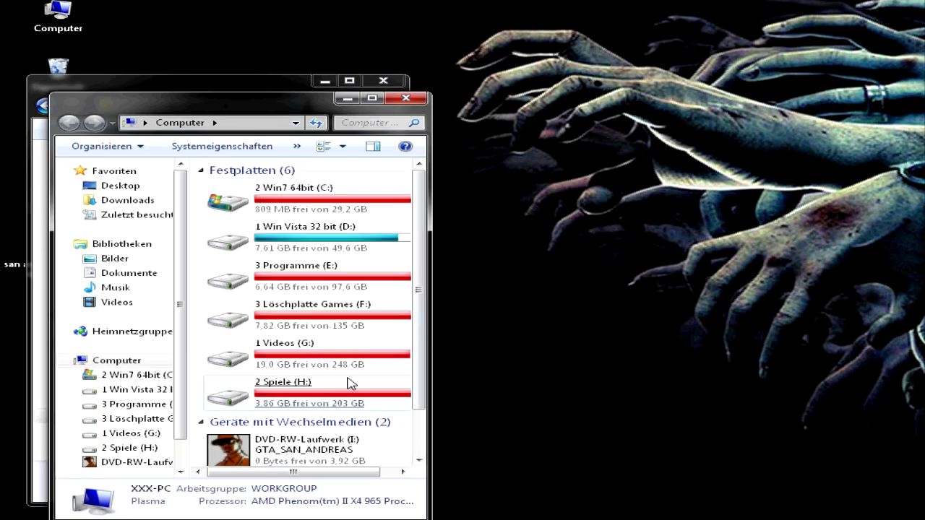
double_click(333, 392)
double_click(255, 204)
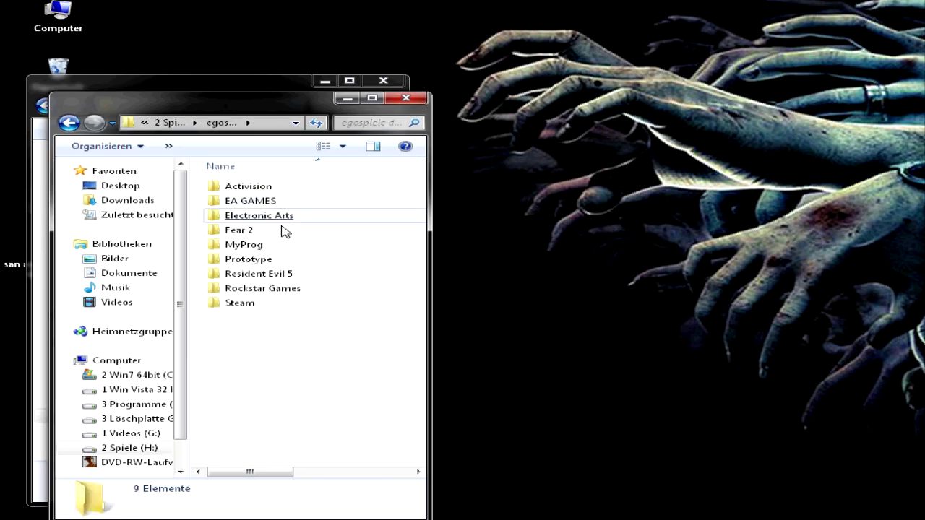
double_click(289, 289)
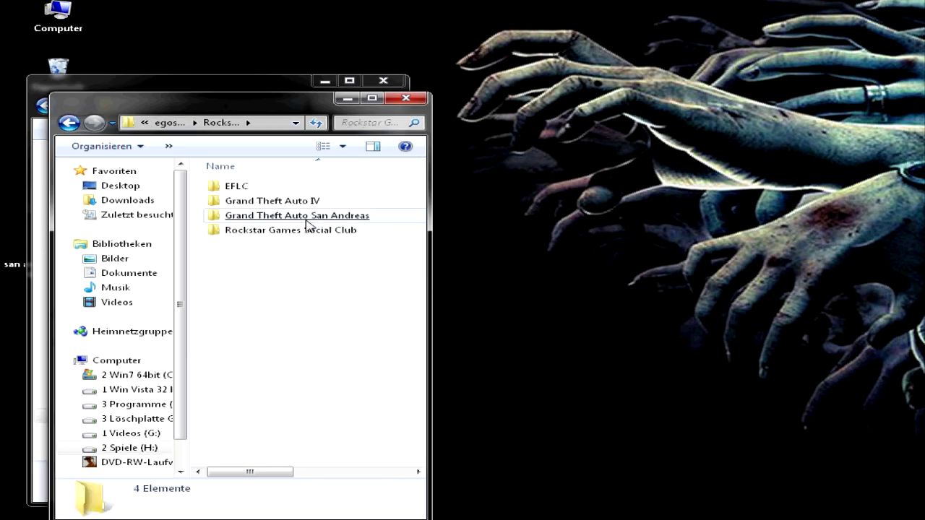
click(309, 219)
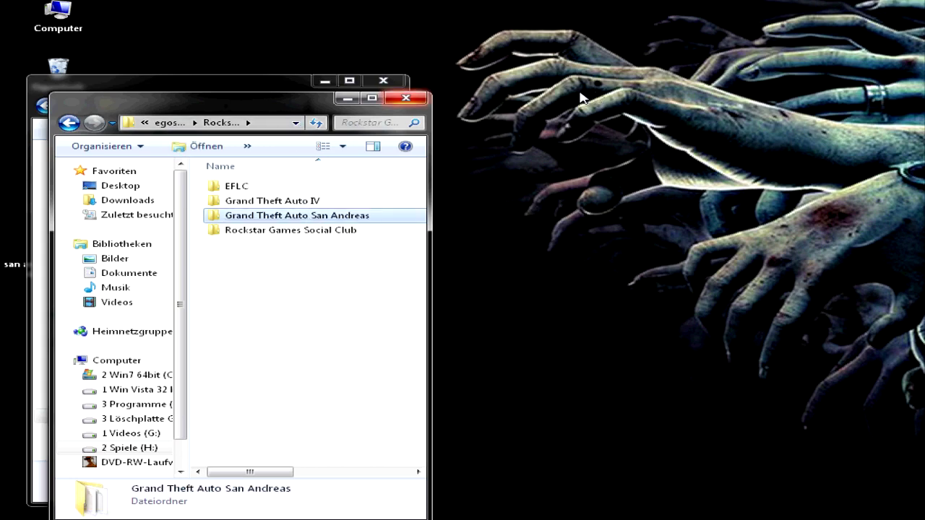
drag(158, 115, 570, 105)
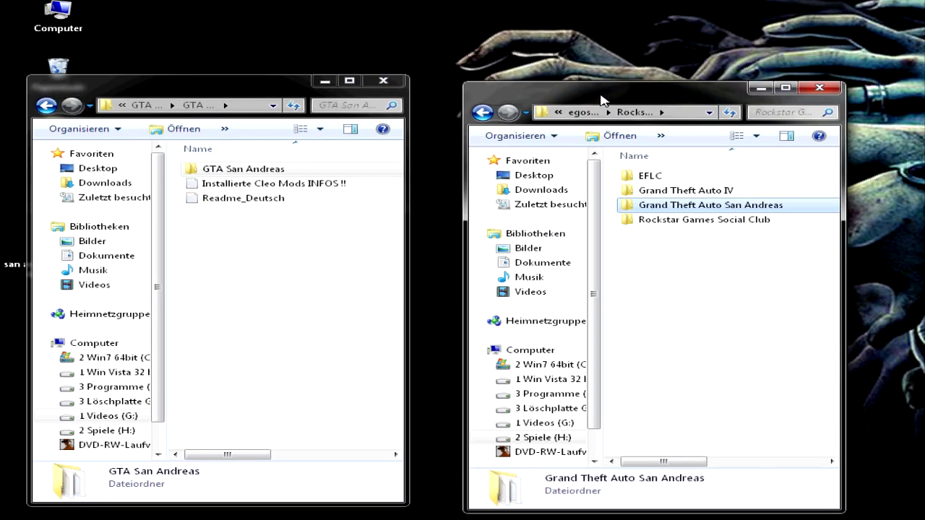
- Return to GTA SA Mega Mods, reopen GTA San Andreas '2012 - FULL and open its GTA San Andreas folder
click(47, 106)
click(47, 106)
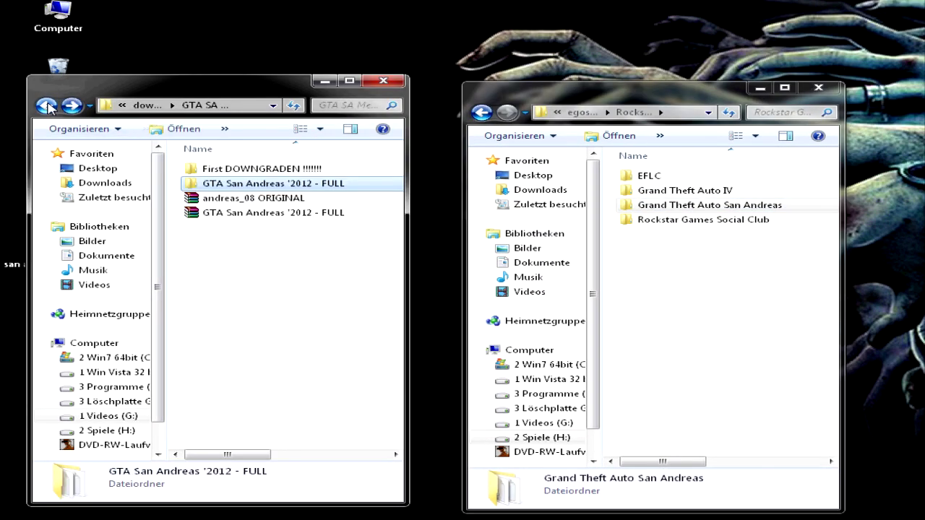
double_click(261, 185)
click(262, 184)
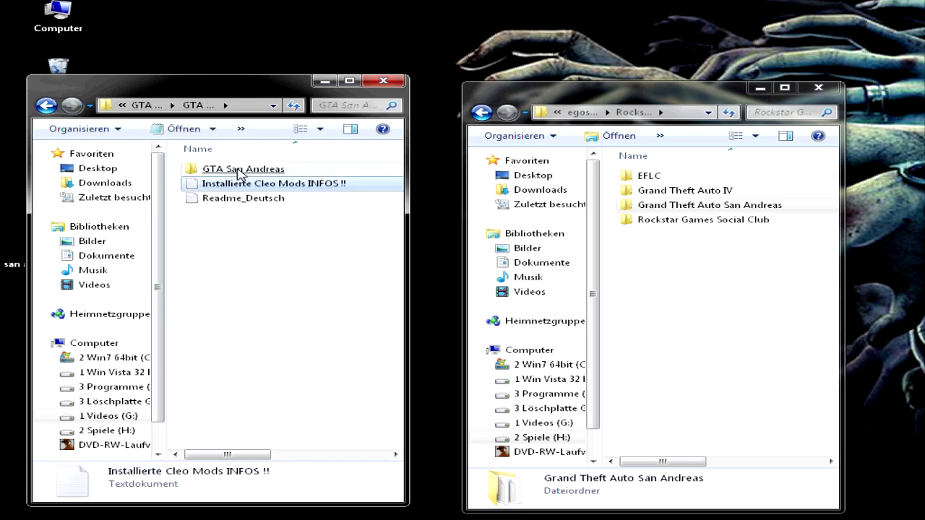
click(241, 170)
double_click(239, 172)
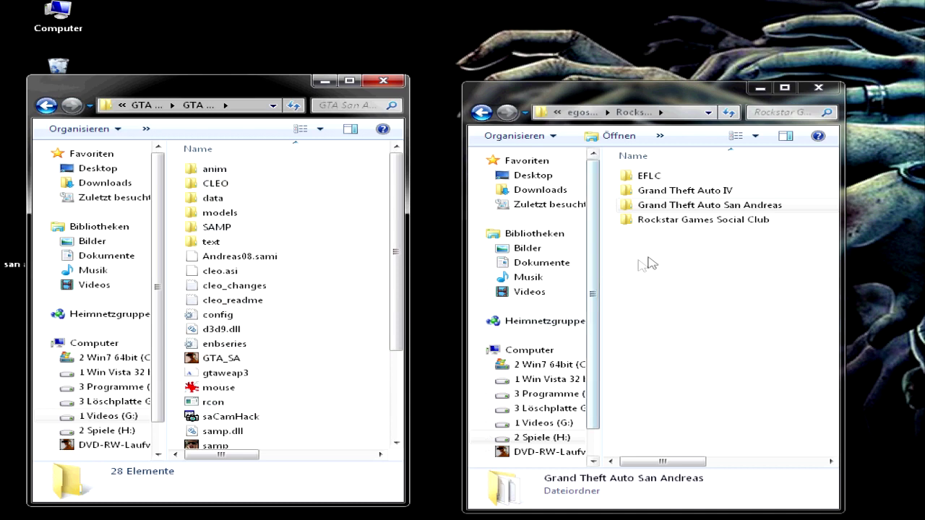
- Open the installed game's Grand Theft Auto San Andreas folder in the second window
double_click(692, 209)
click(690, 209)
click(609, 177)
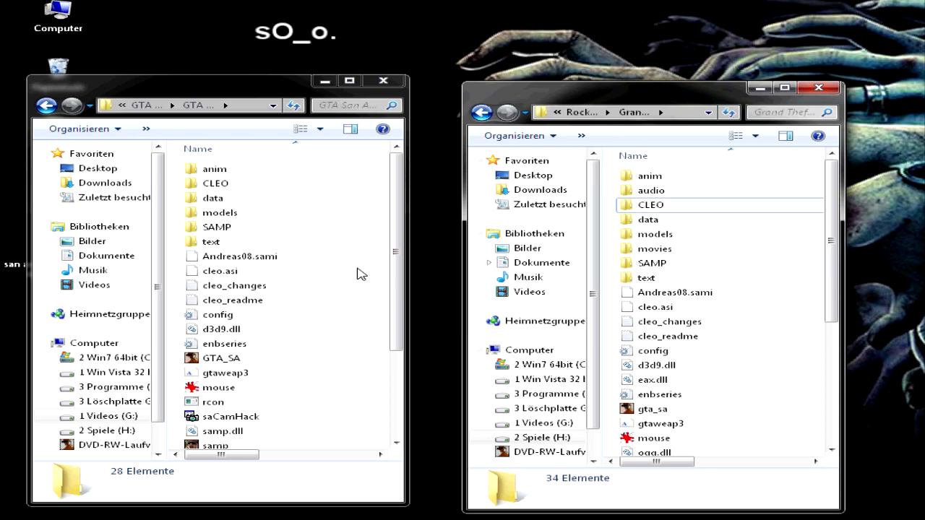
- Copy all files and folders from the mod pack's GTA San Andreas folder
drag(173, 167, 274, 443)
right_click(274, 443)
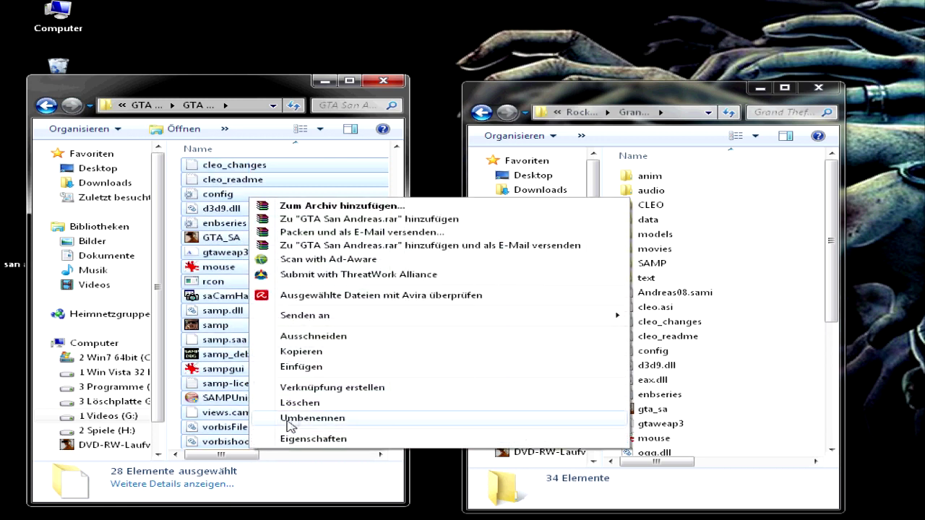
click(316, 355)
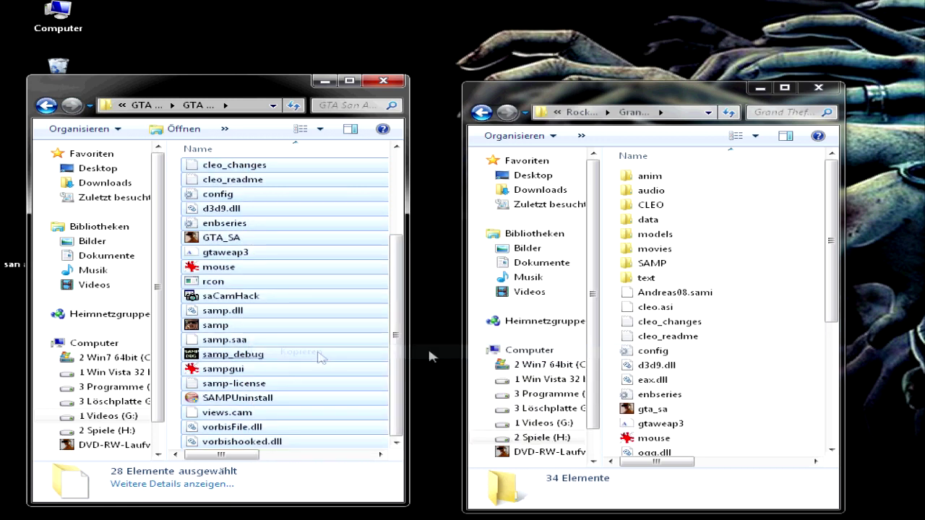
- Paste the mod files into Grand Theft Auto San Andreas, merging all folders and replacing all conflicting files, and minimize the copy progress
click(611, 340)
right_click(613, 339)
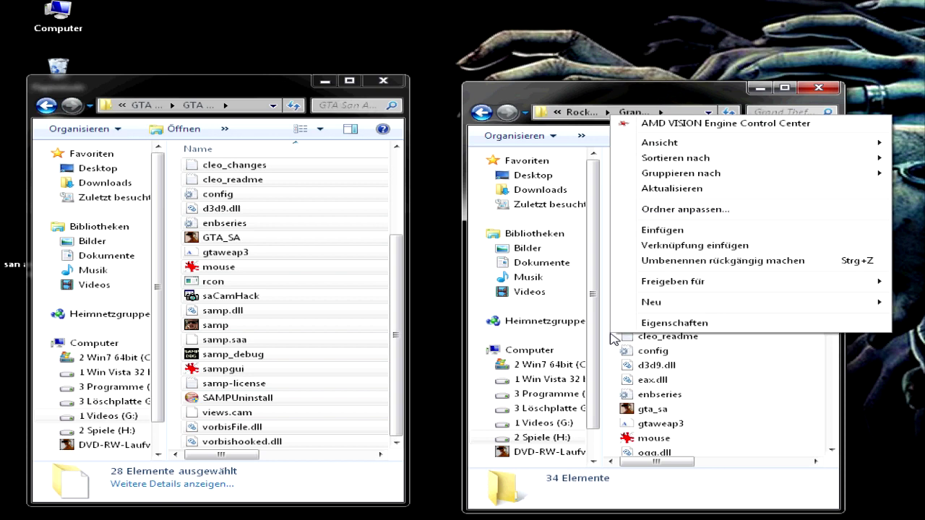
click(668, 231)
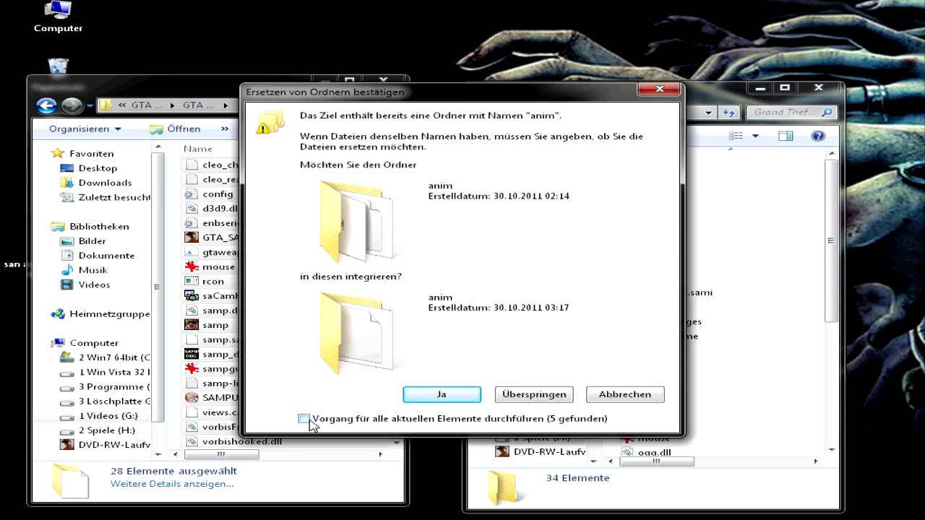
click(419, 396)
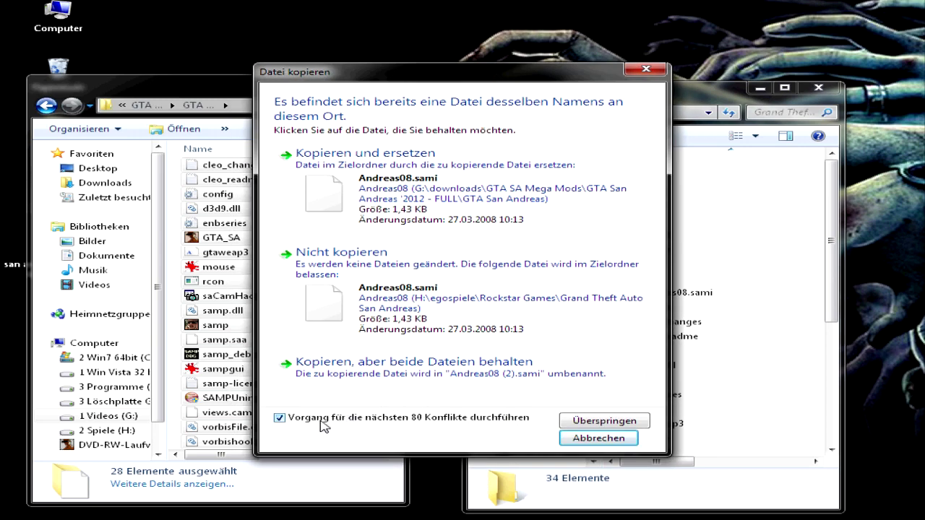
click(414, 189)
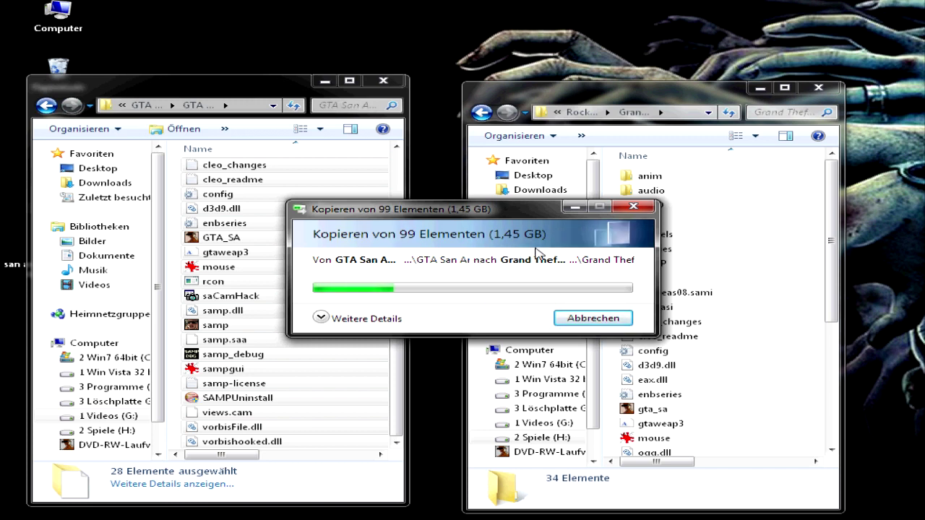
click(575, 208)
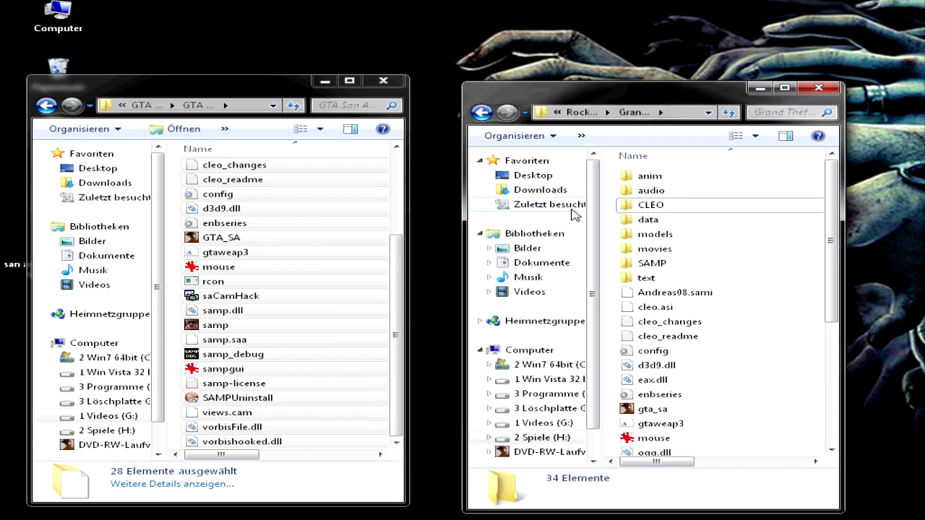
- Go back to GTA San Andreas '2012 - FULL, read through Installierte Cleo Mods INFOS !! for the mods' hotkeys, and close it
click(44, 106)
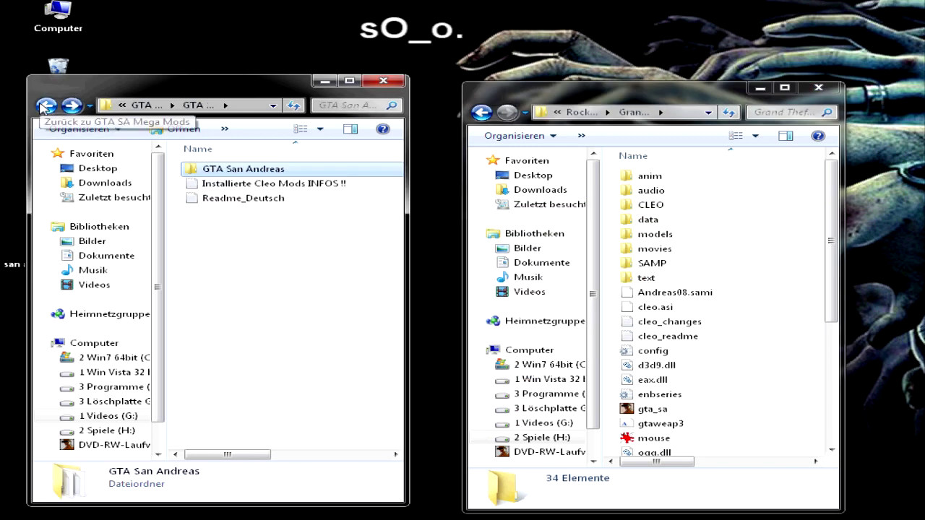
click(252, 229)
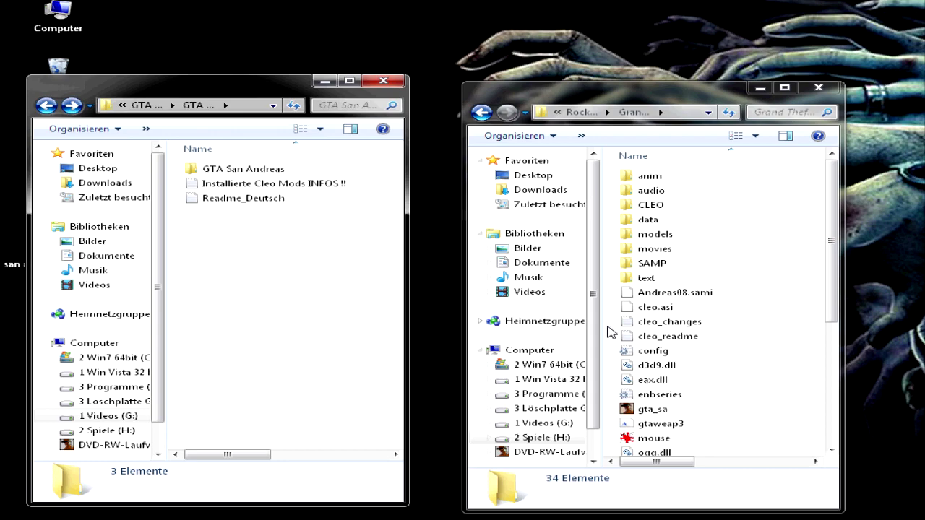
click(241, 202)
double_click(253, 189)
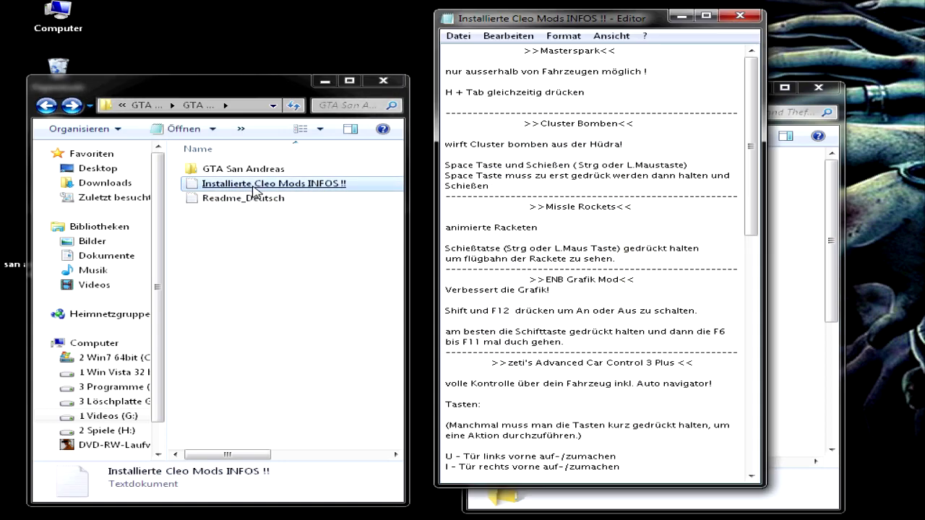
scroll(623, 117, down, 7)
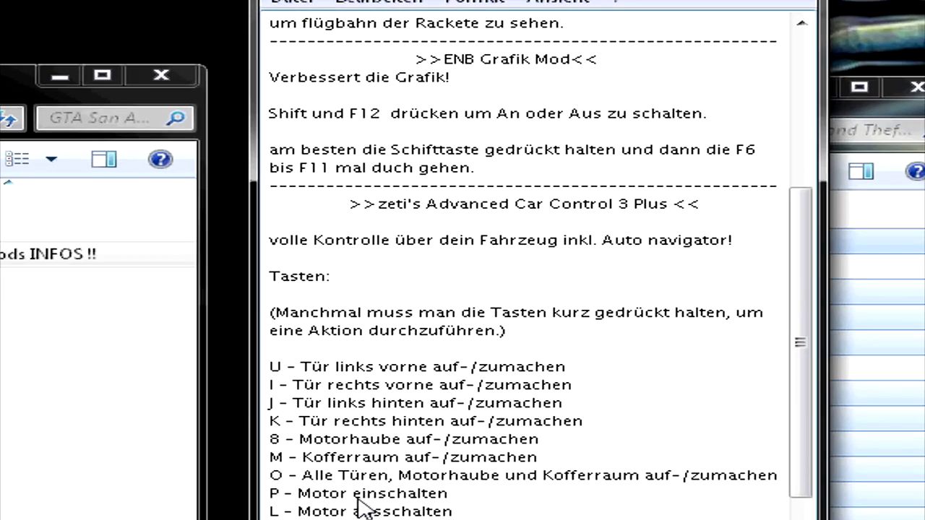
scroll(499, 260, down, 1)
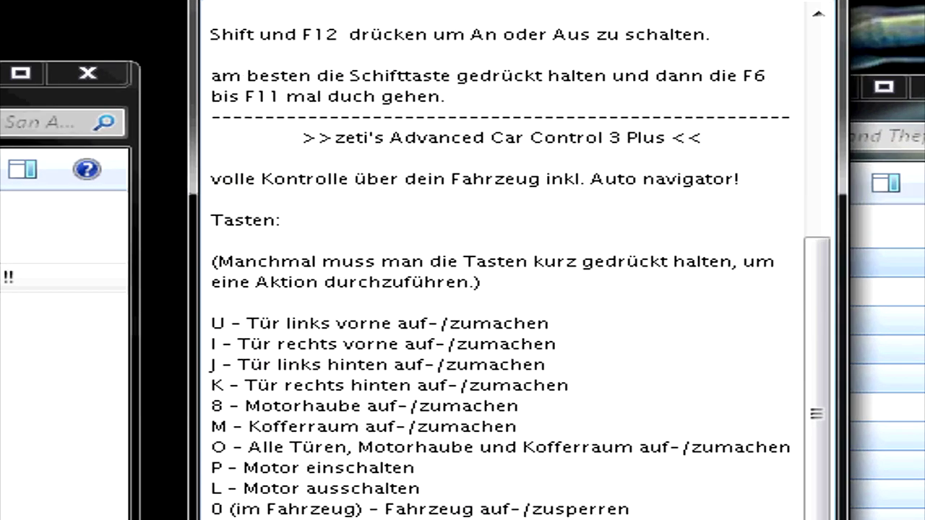
scroll(499, 260, down, 3)
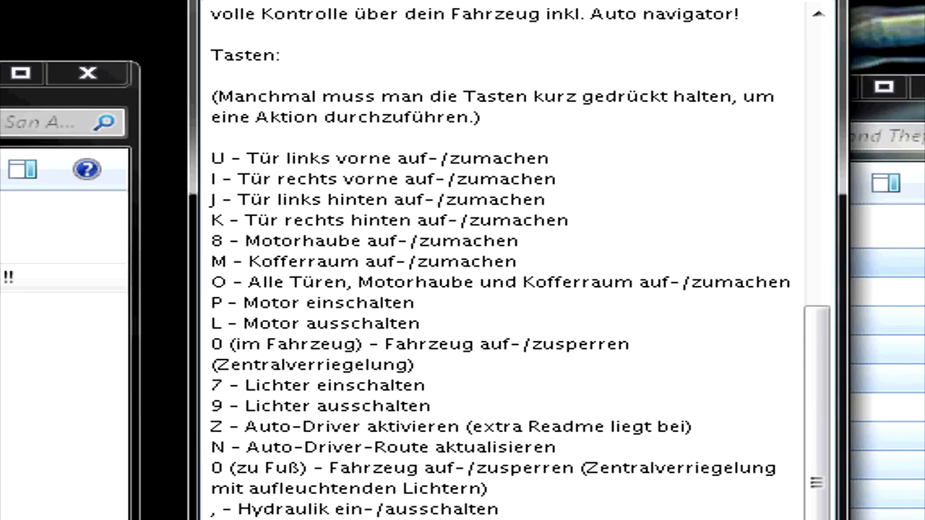
scroll(474, 336, up, 1)
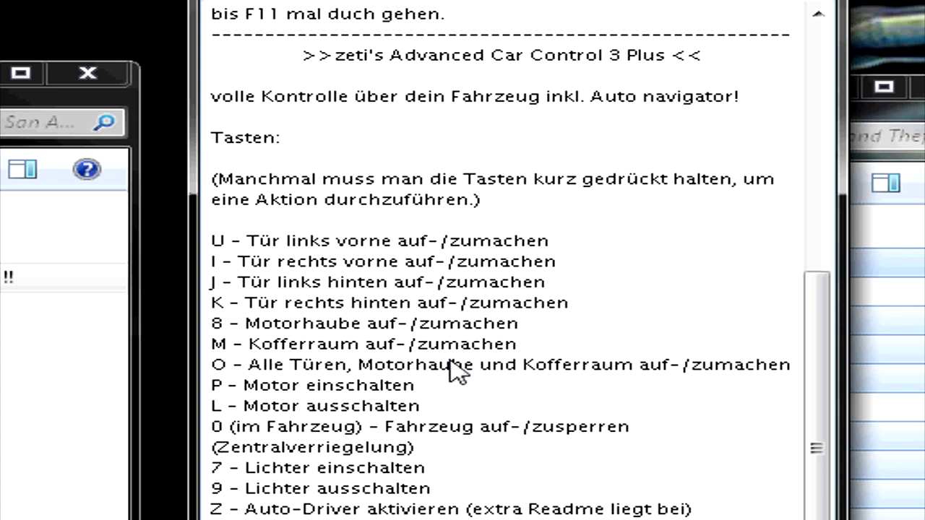
scroll(455, 373, down, 8)
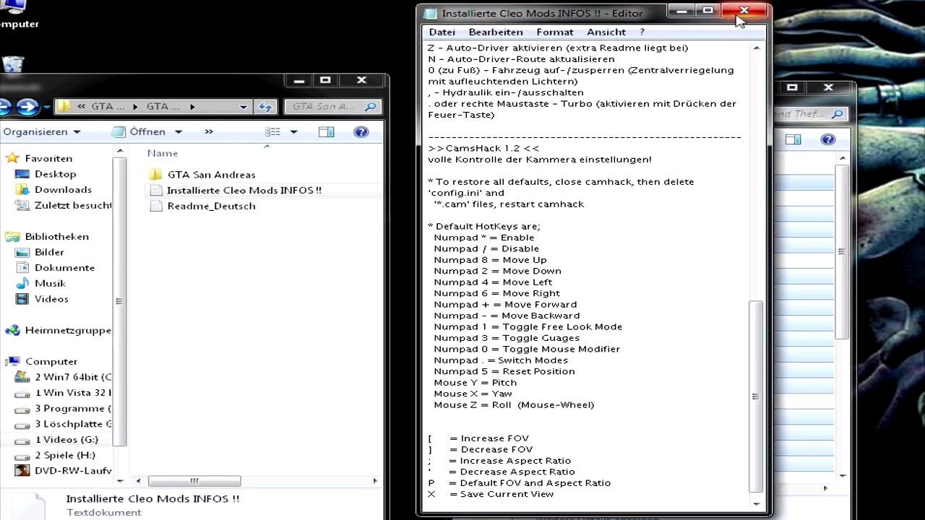
click(772, 0)
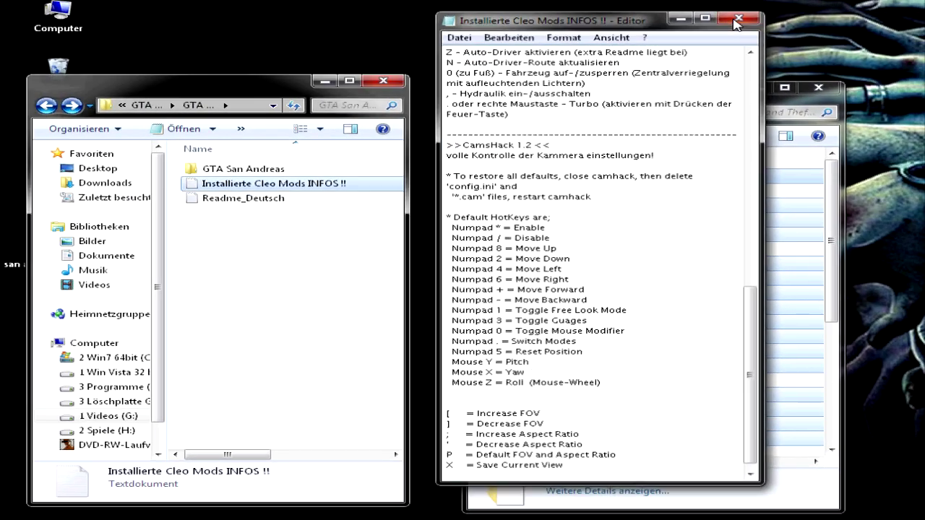
click(611, 193)
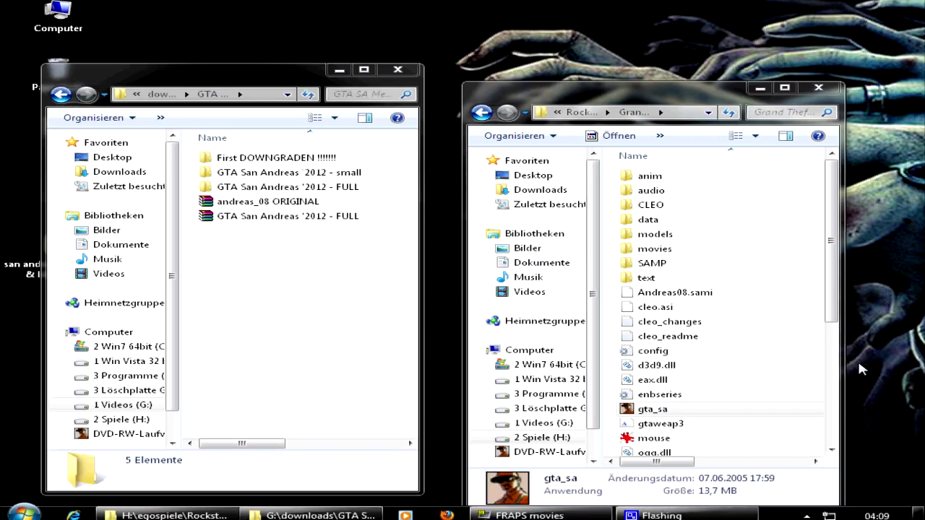
- Check the sizes of the GTA San Andreas '2012 - FULL archive and its gta3 file in models, then return to GTA SA Mega Mods
click(286, 264)
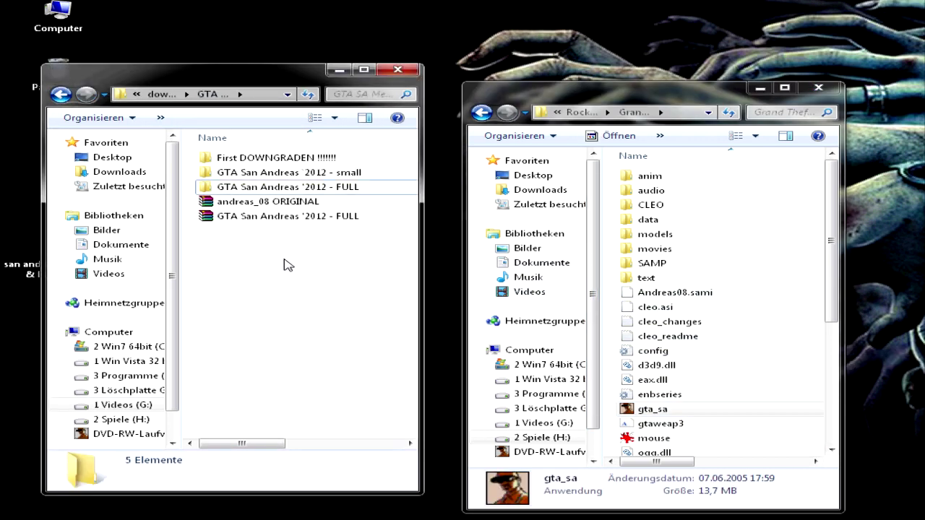
click(264, 218)
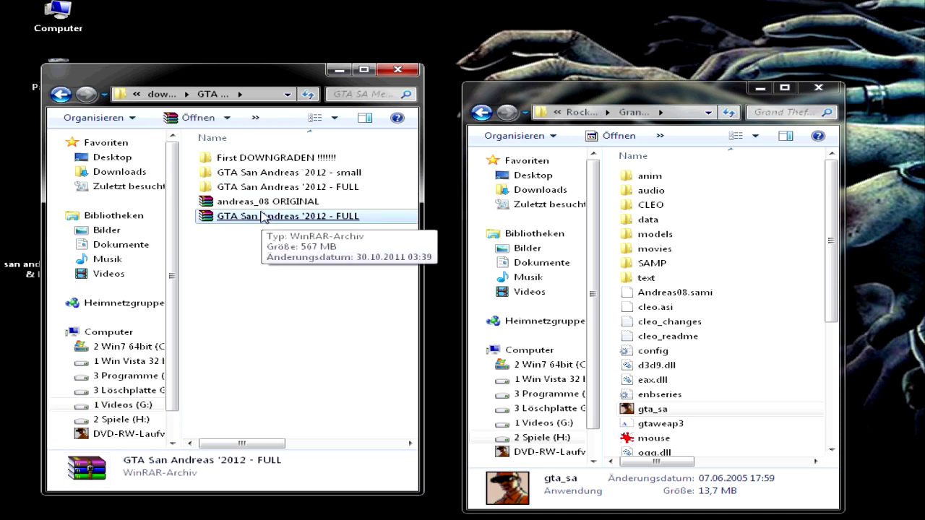
click(264, 189)
double_click(241, 158)
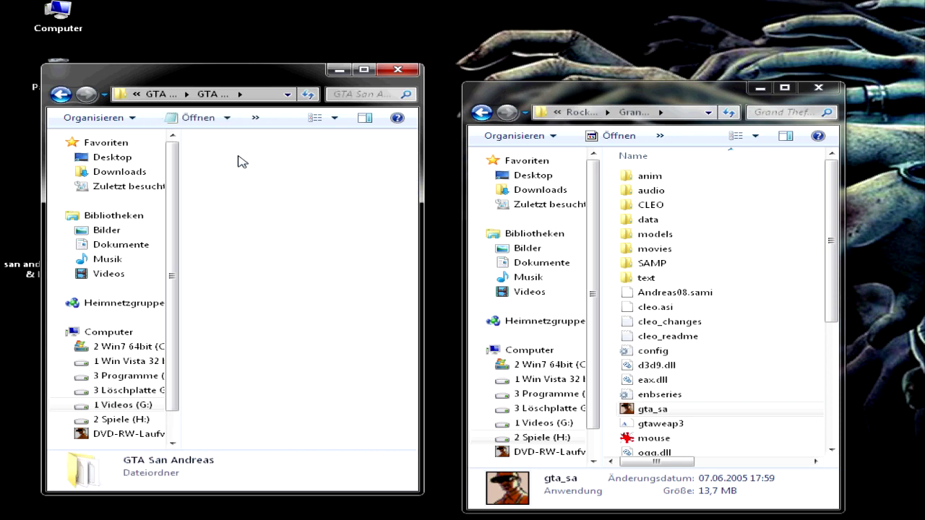
double_click(231, 204)
click(246, 202)
click(229, 232)
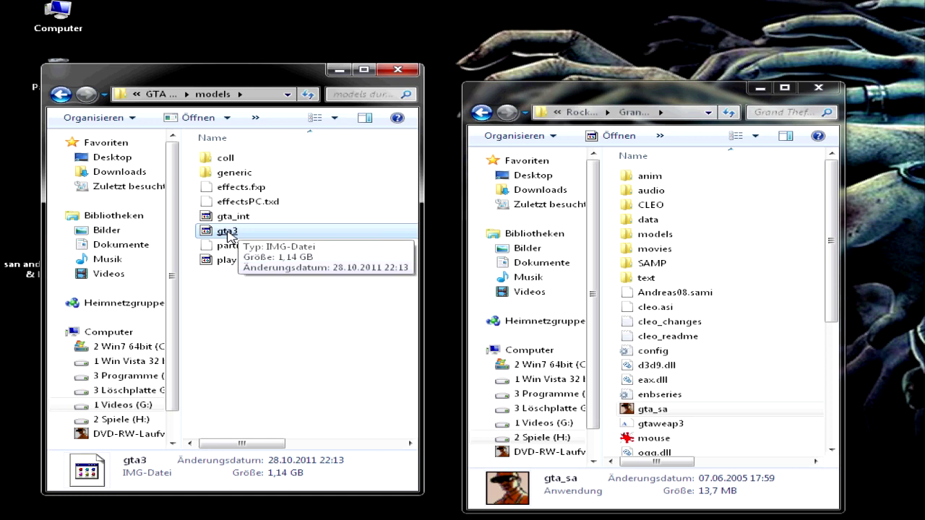
click(62, 96)
click(62, 95)
click(62, 95)
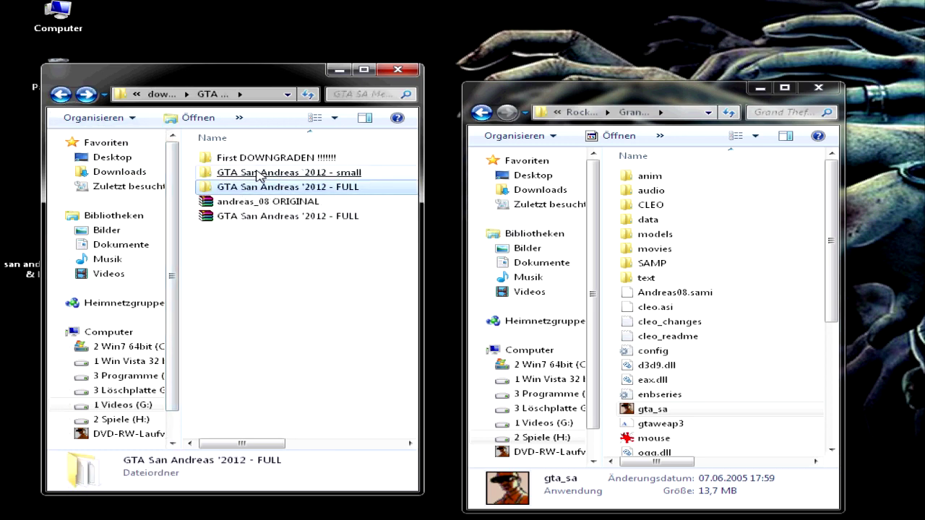
- Point out GTA San Andreas '2012 - small, then open the FULL version's GTA San Andreas folder and select all its contents
click(258, 174)
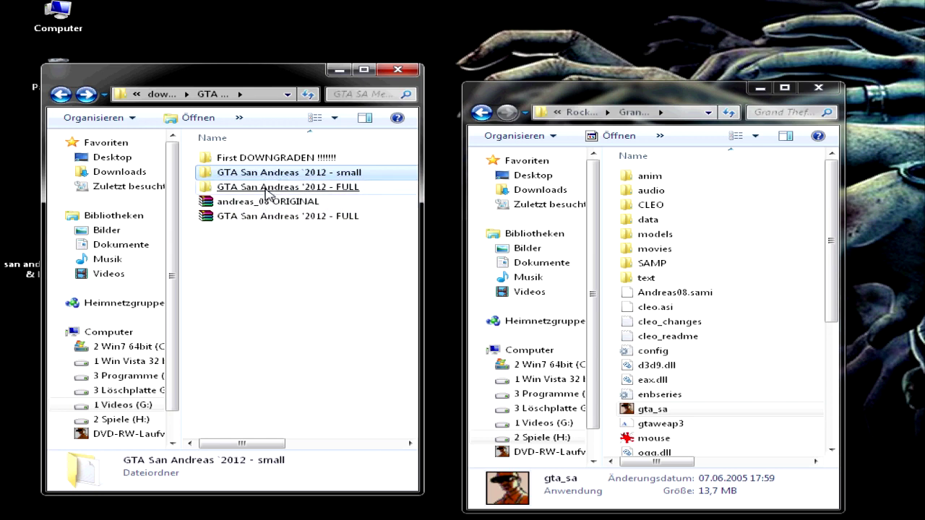
click(267, 189)
double_click(268, 192)
click(240, 162)
double_click(240, 160)
drag(190, 153, 261, 437)
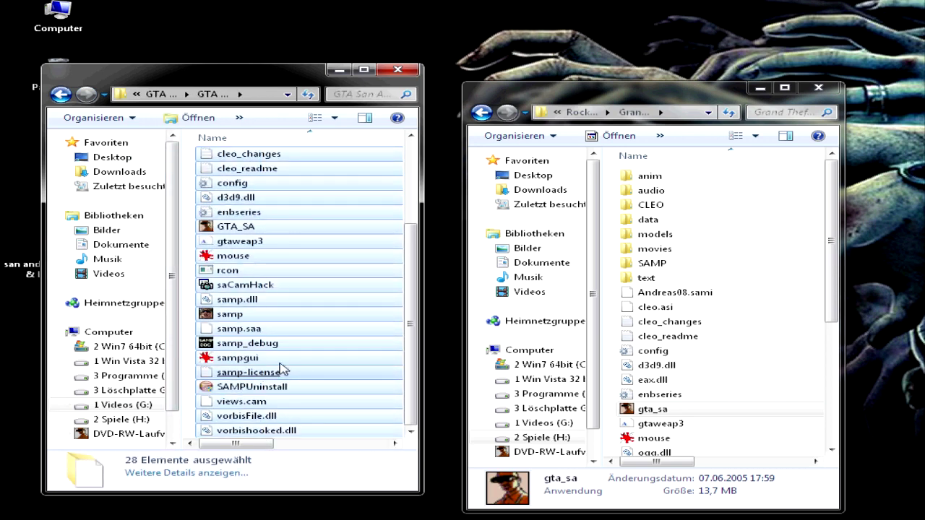
- Leave the mod pack's GTA San Andreas folder and open the enbseries configuration file in the Grand Theft Auto San Andreas folder
click(60, 95)
click(60, 95)
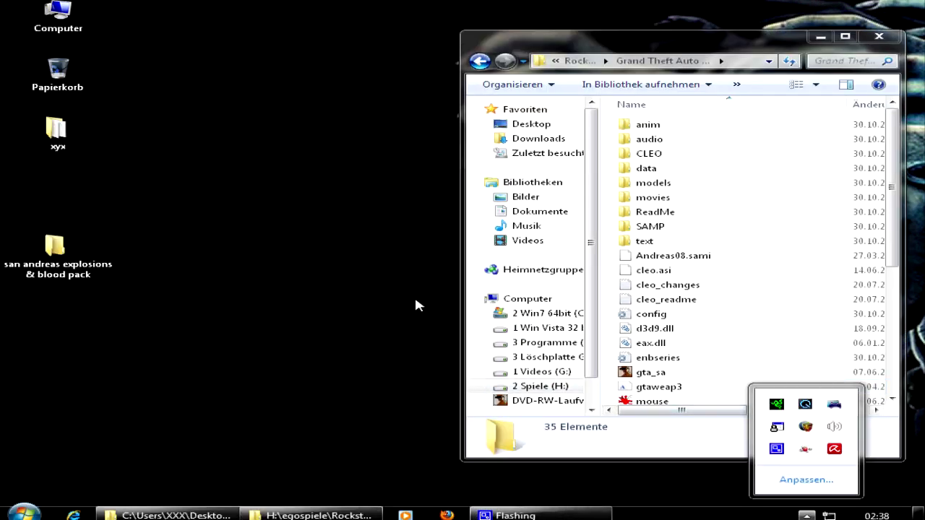
drag(720, 47, 654, 24)
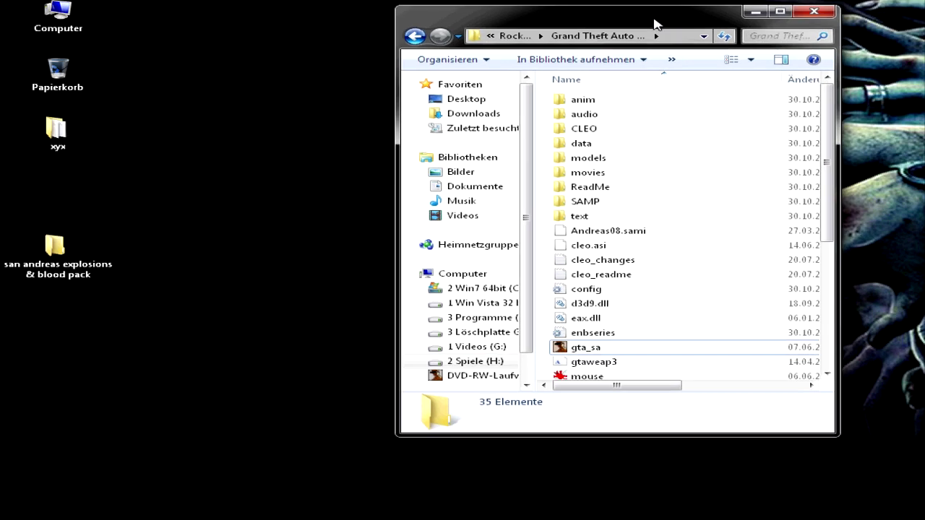
click(636, 323)
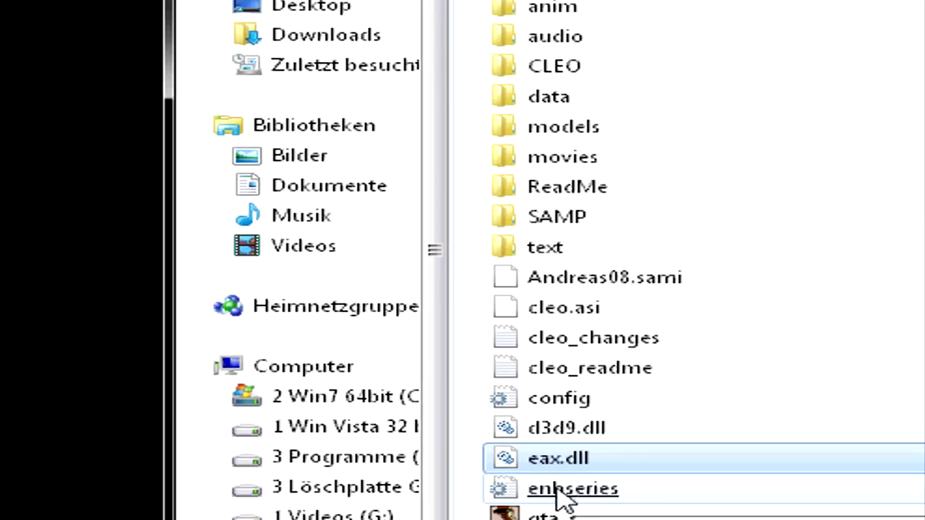
click(573, 492)
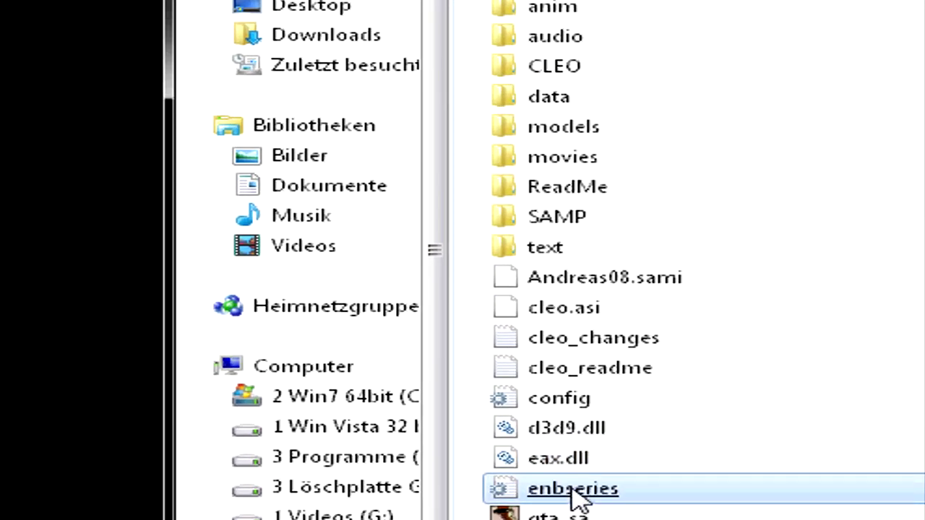
double_click(578, 495)
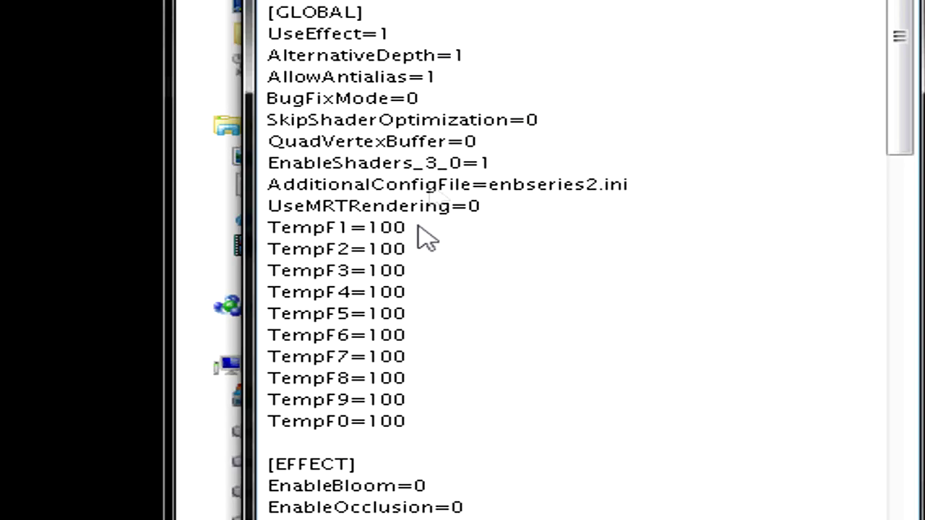
scroll(427, 357, down, 2)
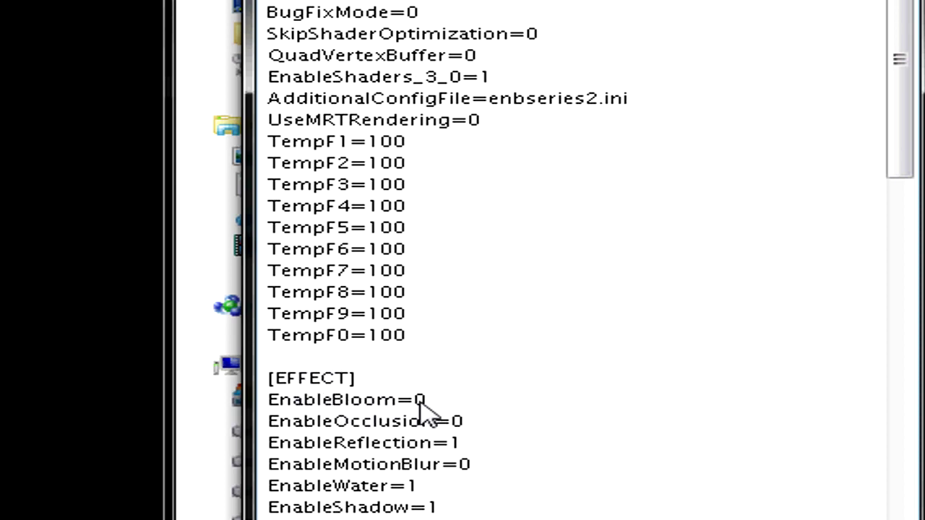
scroll(398, 491, down, 2)
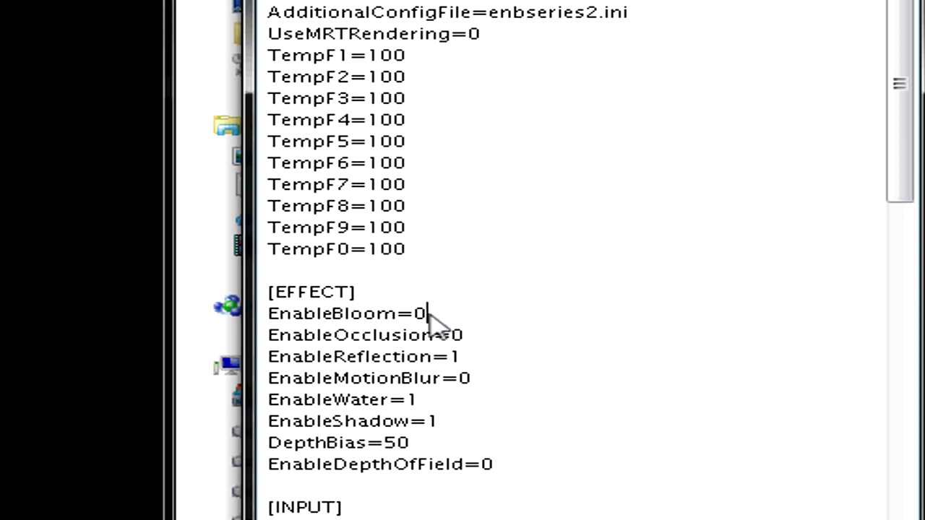
- Try setting EnableBloom to 1 in the [EFFECT] section and restore it to 0
key(BackSpace)
text(1)
key(BackSpace)
text(0)
- Set ReflectionPower to 20 in the [REFLECTION] section of enbseries
scroll(506, 365, down, 4)
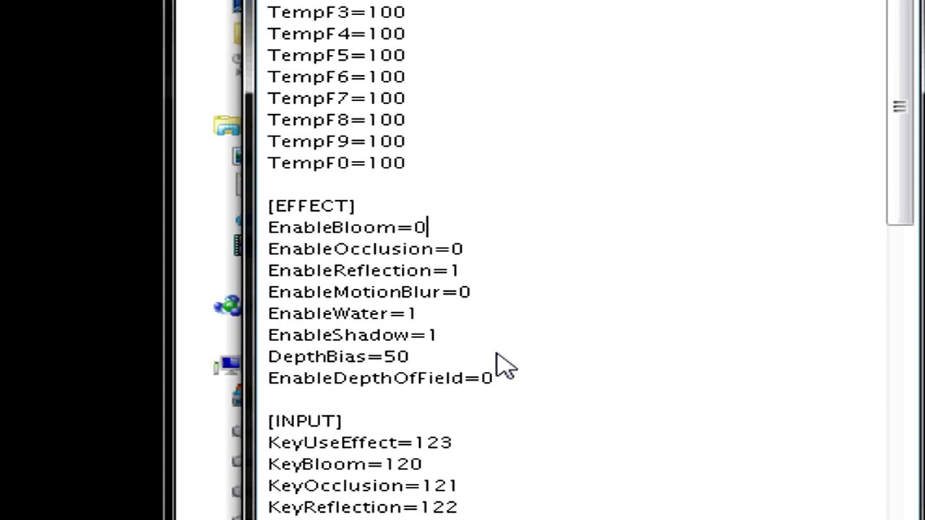
scroll(458, 409, down, 3)
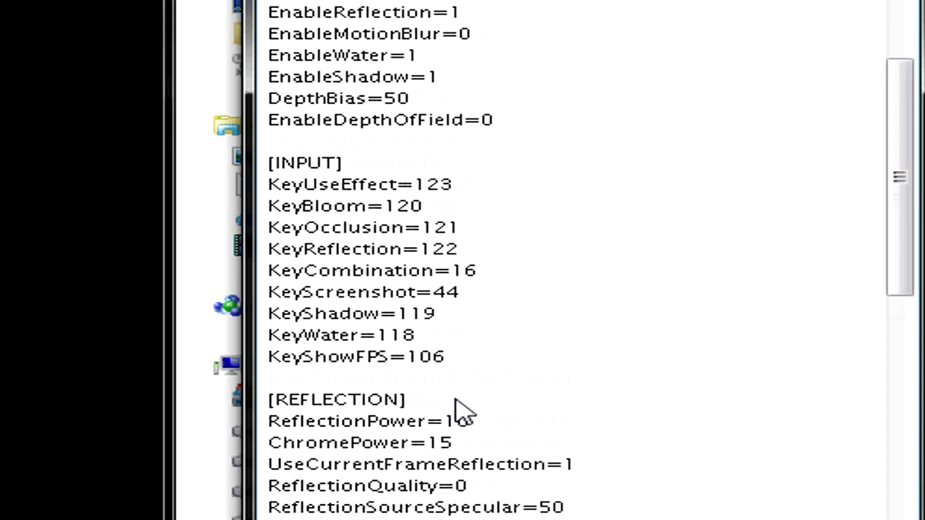
scroll(466, 401, down, 2)
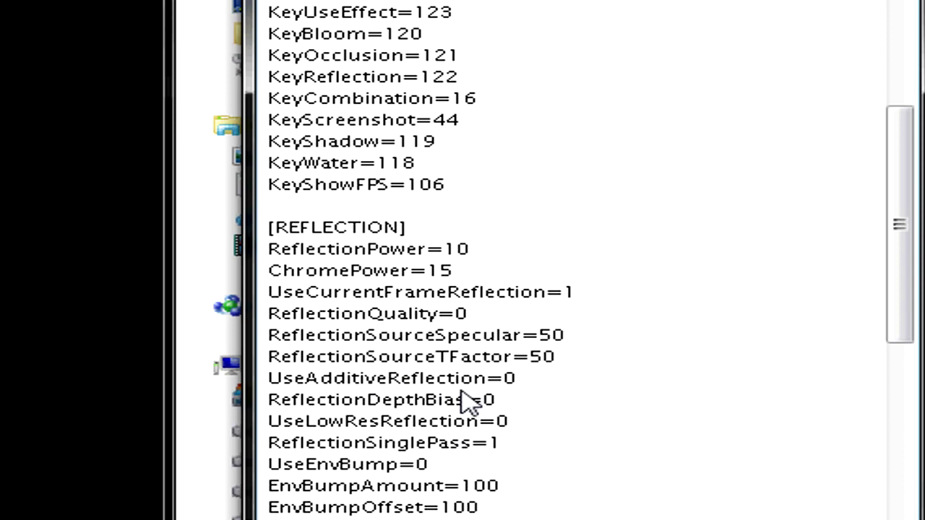
click(471, 249)
key(BackSpace)
key(BackSpace)
text(20)
click(452, 269)
- Look through the [BLOOM], [SSAO] and [COLORCORRECTION] sections of enbseries for further graphics settings
scroll(476, 300, down, 4)
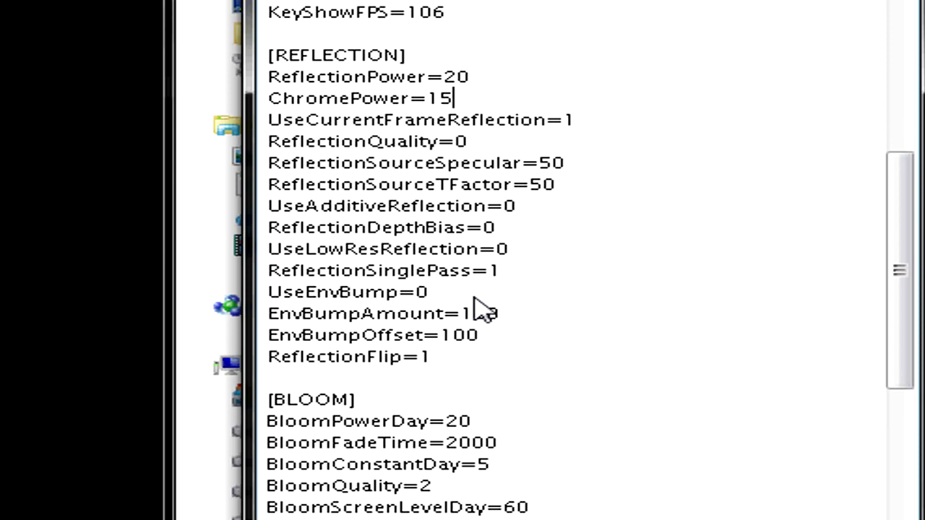
scroll(475, 300, down, 1)
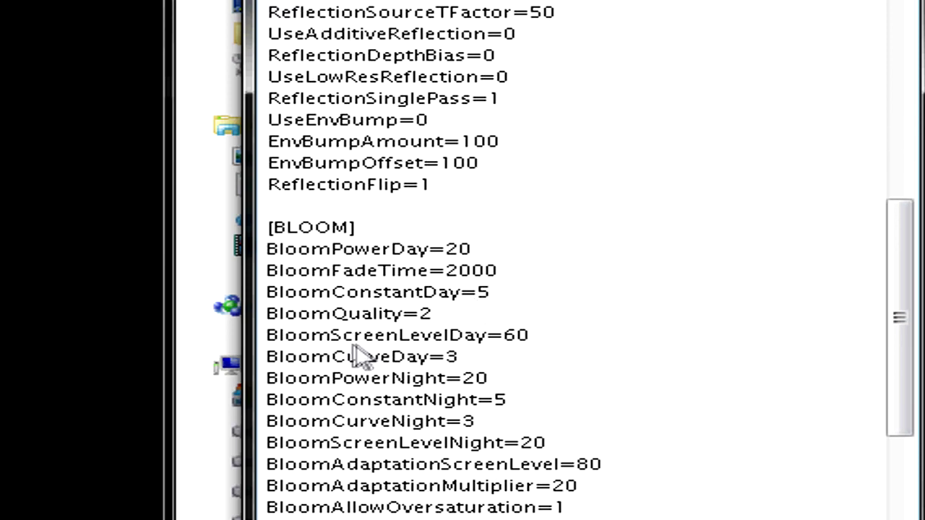
click(433, 315)
scroll(437, 350, down, 2)
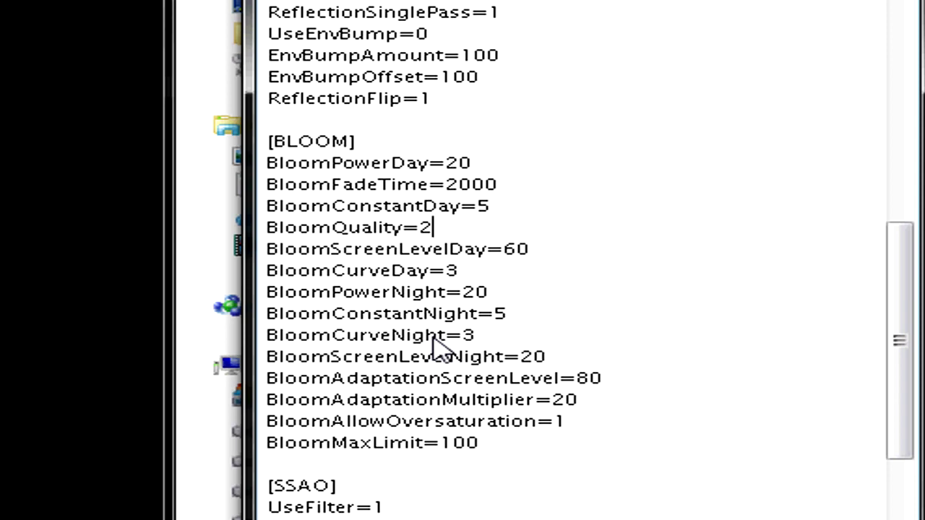
scroll(438, 351, down, 2)
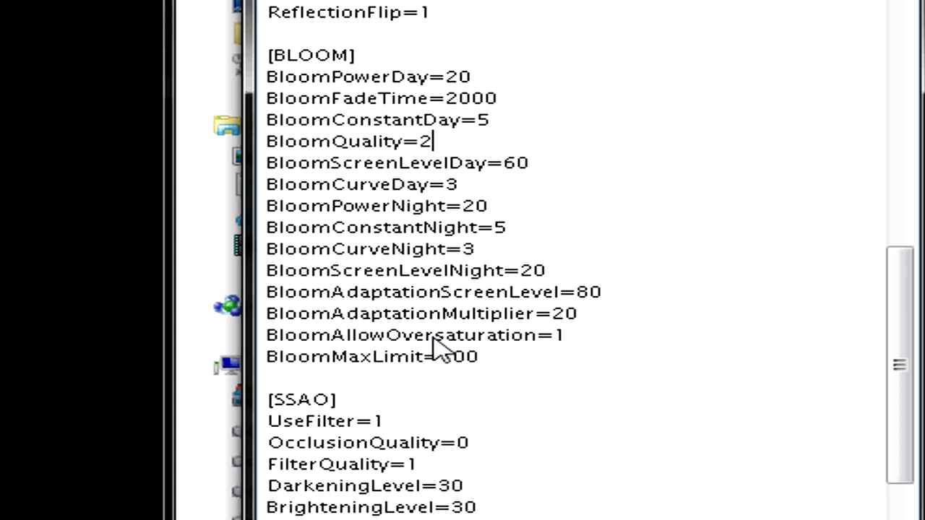
scroll(437, 350, down, 2)
scroll(438, 350, down, 2)
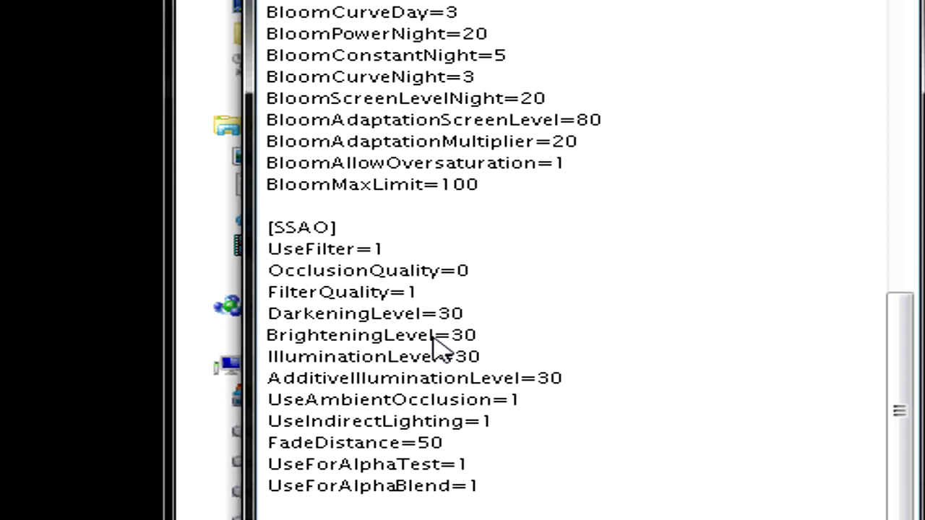
scroll(437, 350, down, 2)
scroll(437, 350, down, 2)
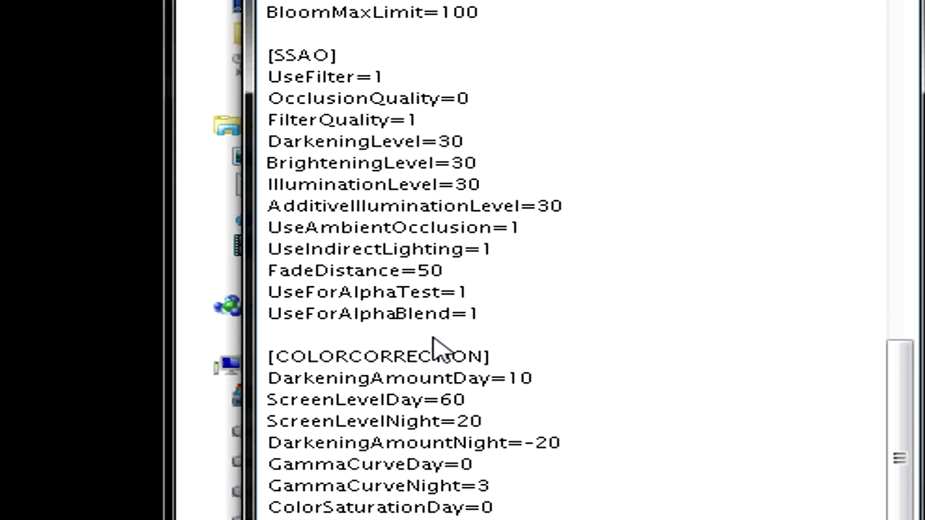
- Try setting BloomQuality to 3 in the [BLOOM] section and restore it to 2
scroll(438, 351, up, 12)
click(434, 315)
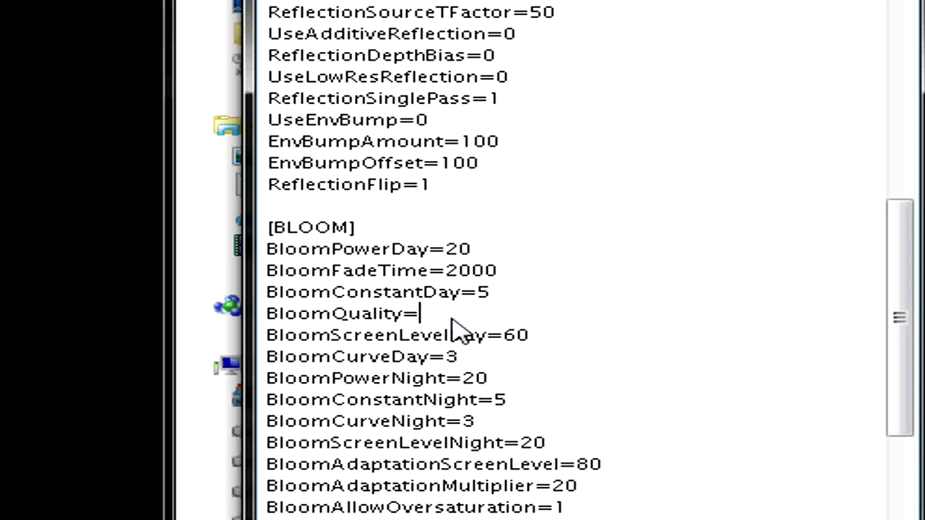
key(BackSpace)
text(3)
key(BackSpace)
text(2)
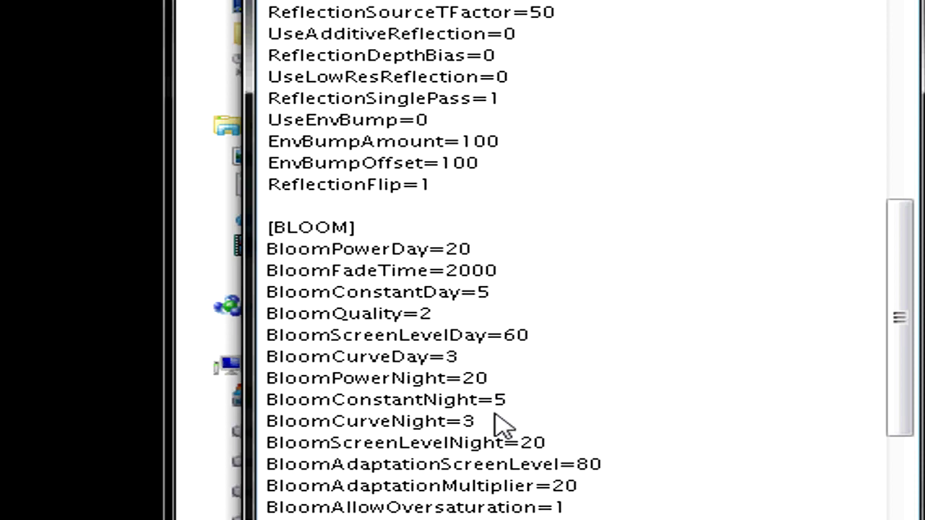
- Recheck the [REFLECTION] settings, close enbseries and save the changes
scroll(503, 426, down, 1)
scroll(504, 427, up, 3)
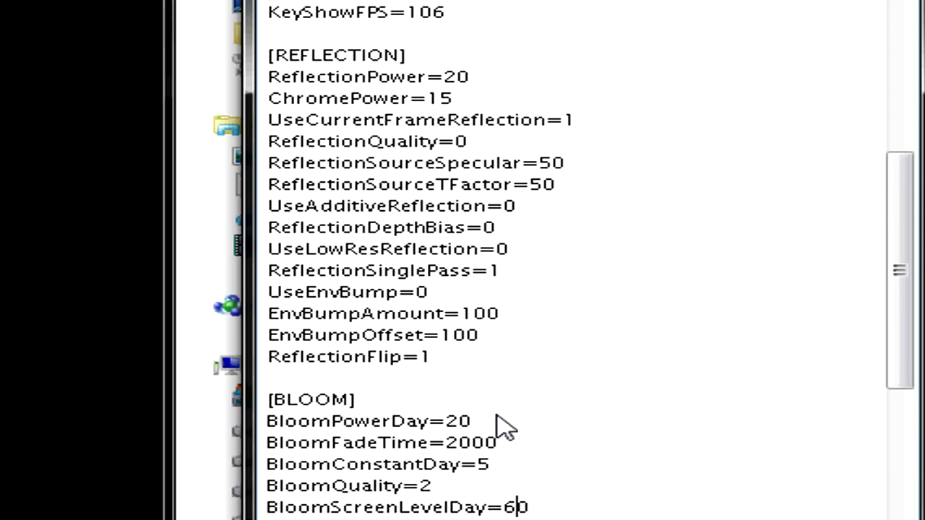
scroll(503, 426, up, 2)
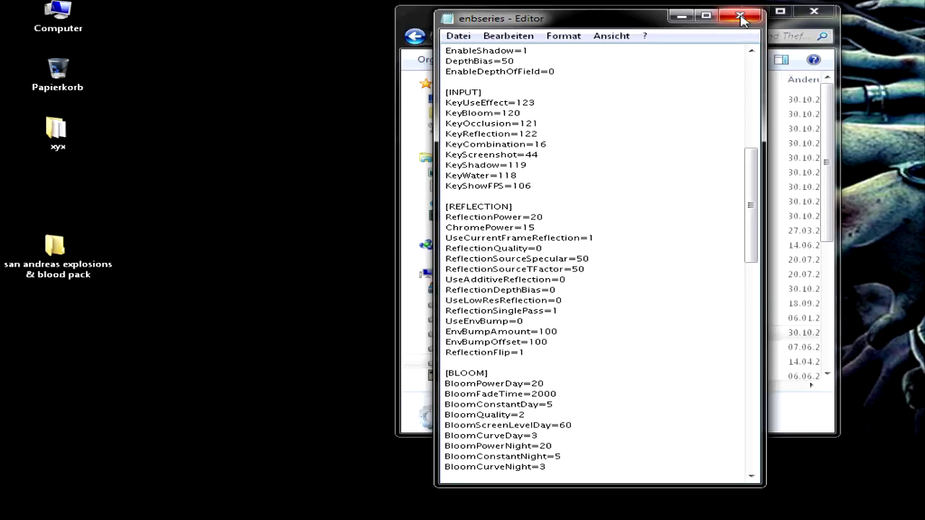
click(740, 18)
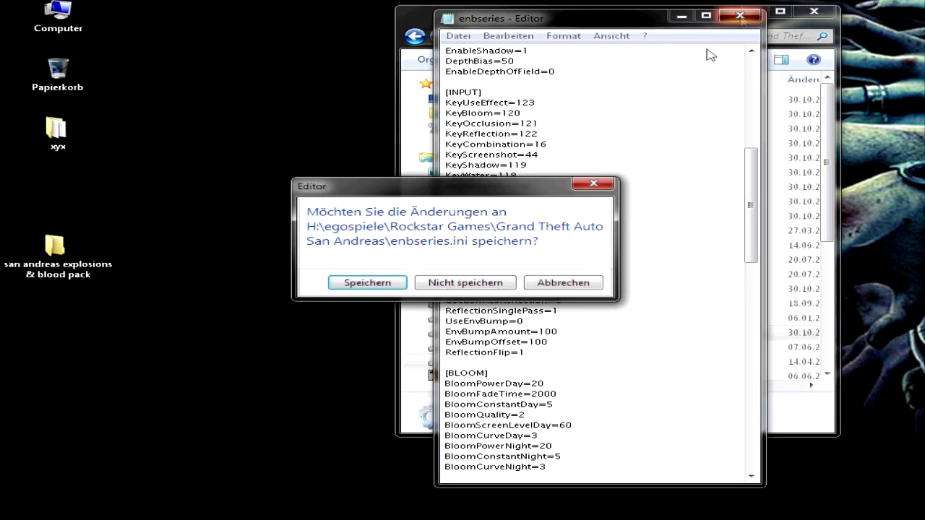
click(368, 284)
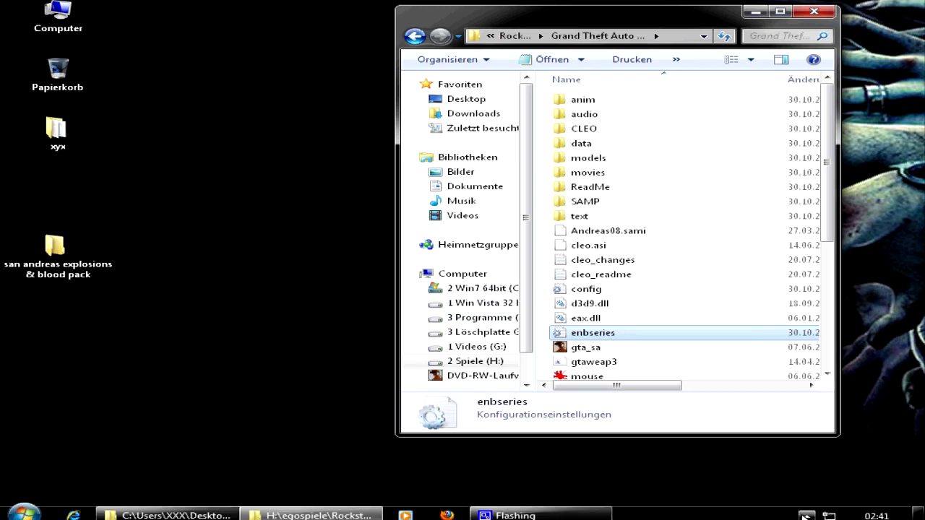
- Run saCamHack from the game folder and move the SA Camera Hack window fully into view
drag(831, 157, 829, 255)
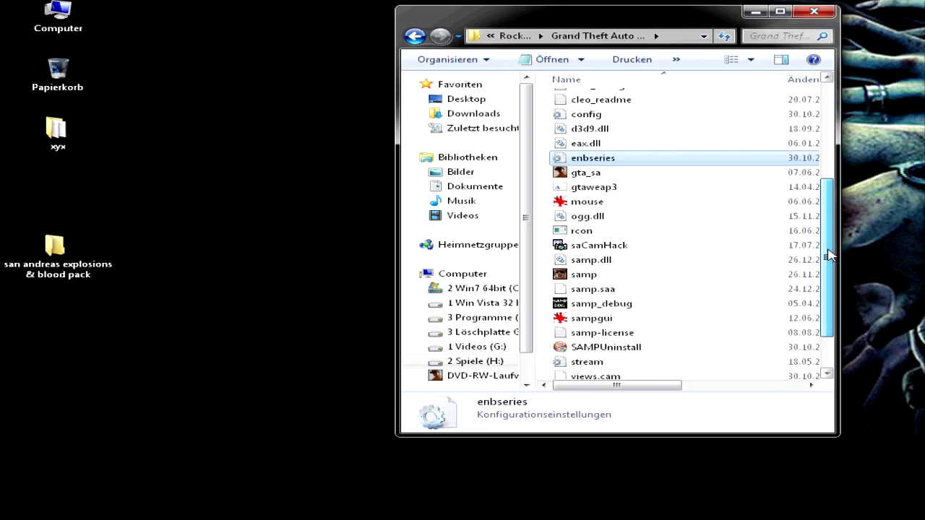
click(614, 247)
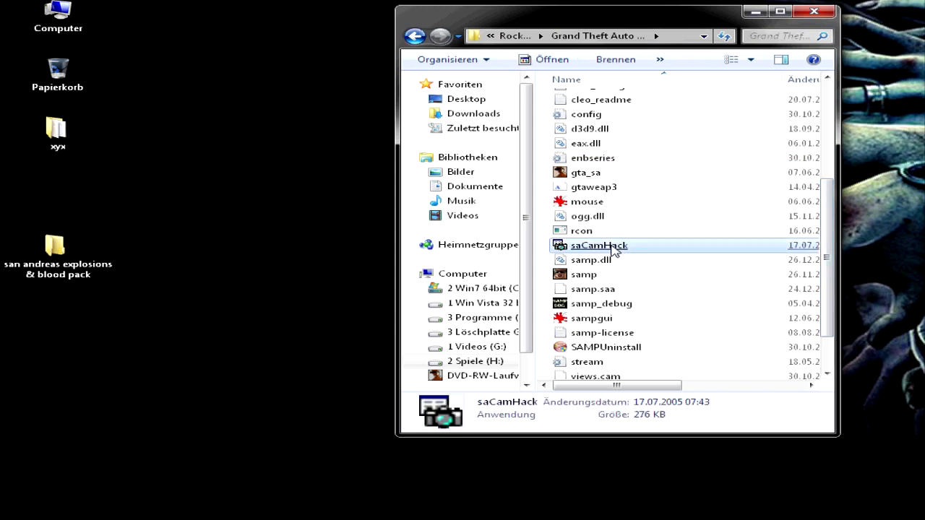
double_click(615, 247)
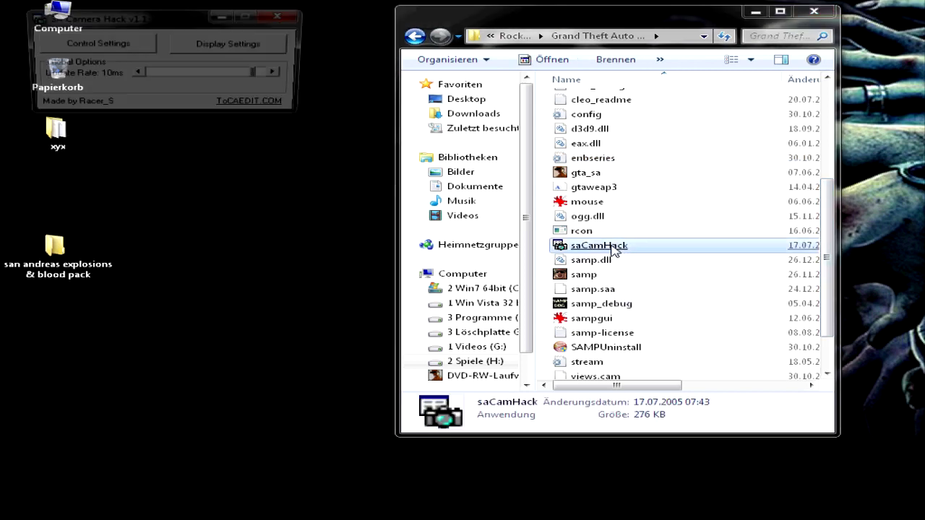
drag(186, 24, 237, 121)
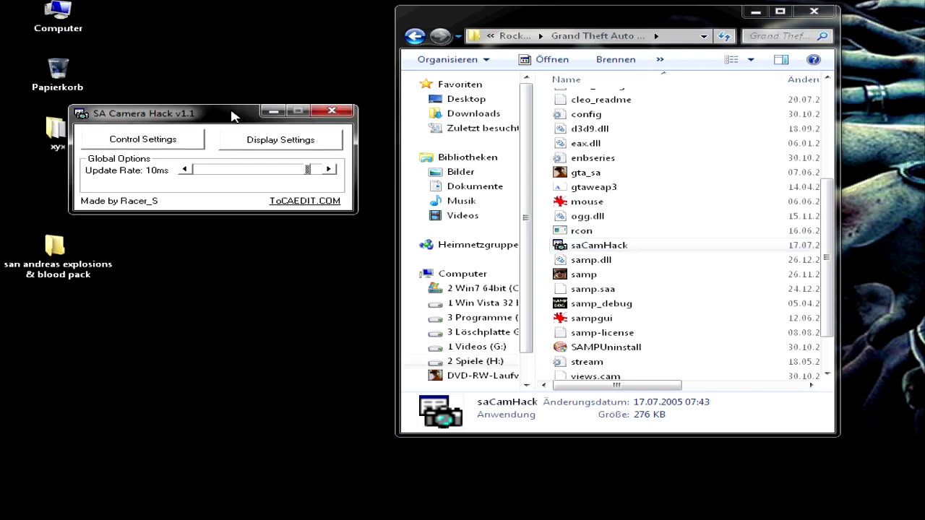
- Open the Display Settings and try the gauge styles 1 - Full Analog, 3 - Speed Analog and 5 - Full Digital
click(286, 144)
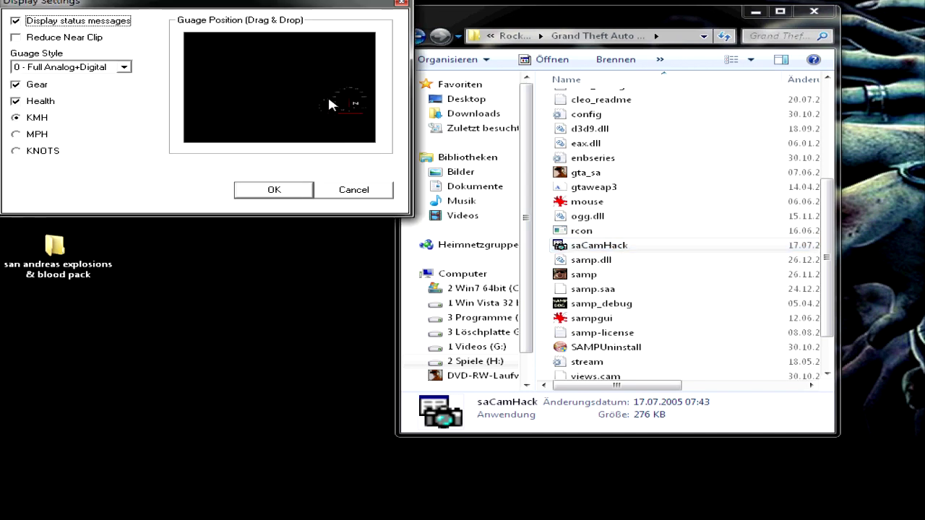
click(124, 67)
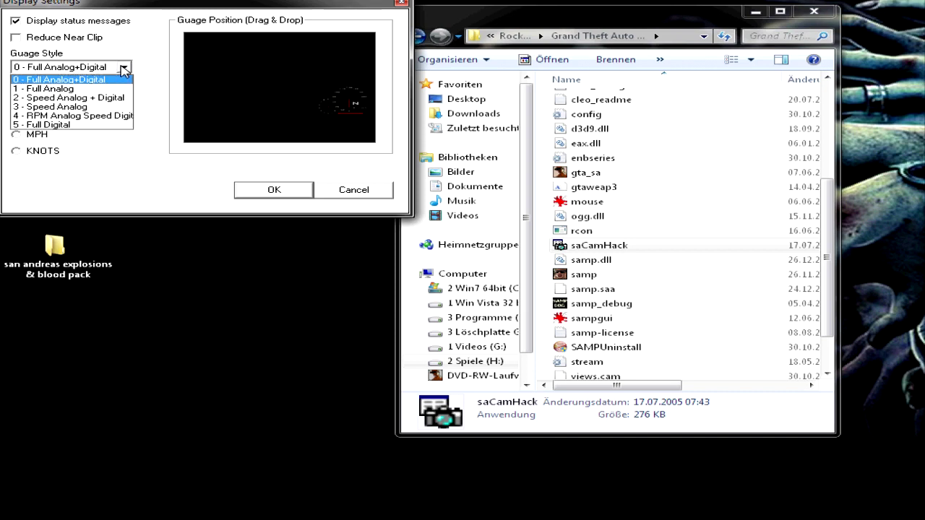
click(92, 89)
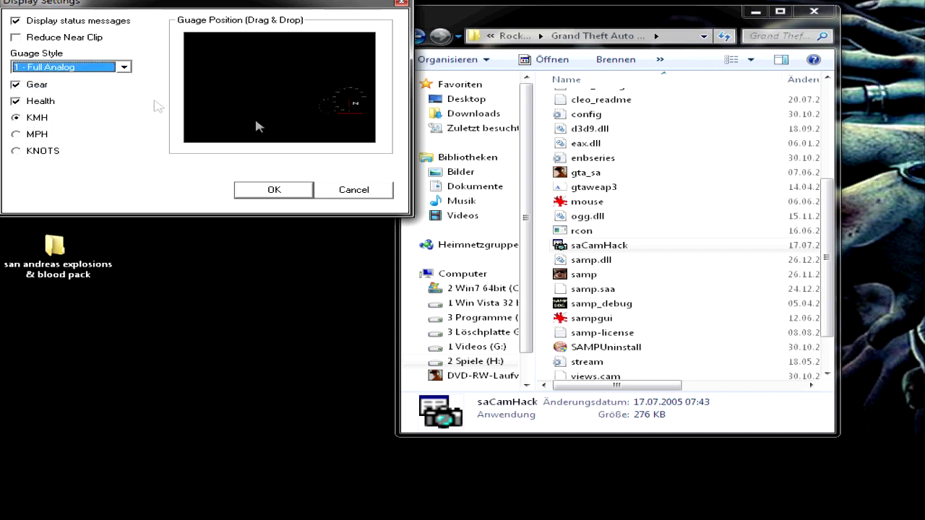
click(123, 67)
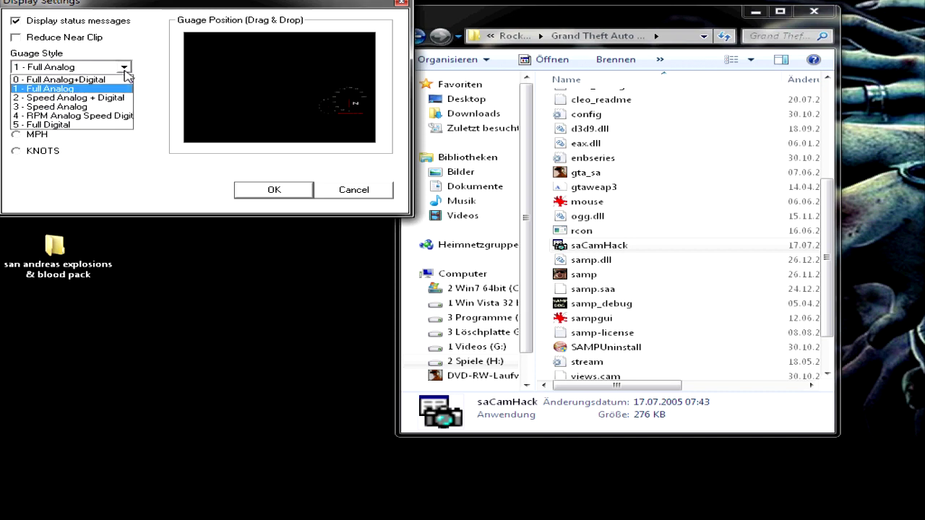
click(102, 108)
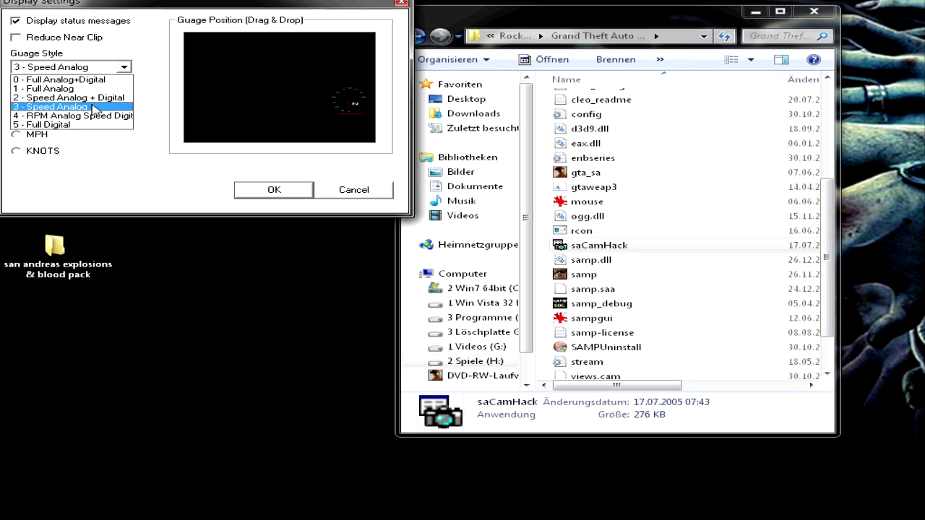
click(49, 125)
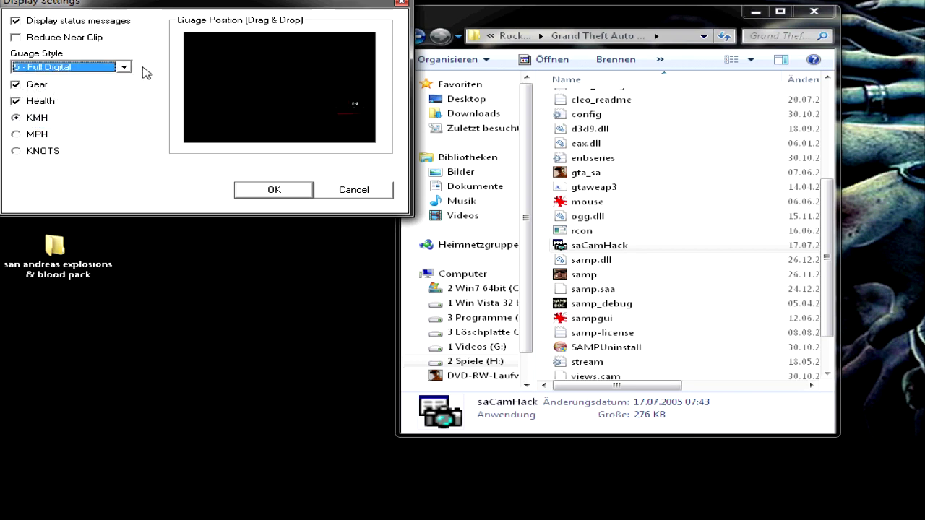
- Set the gauge style to 0 - Full Analog+Digital and accept the display settings
click(125, 68)
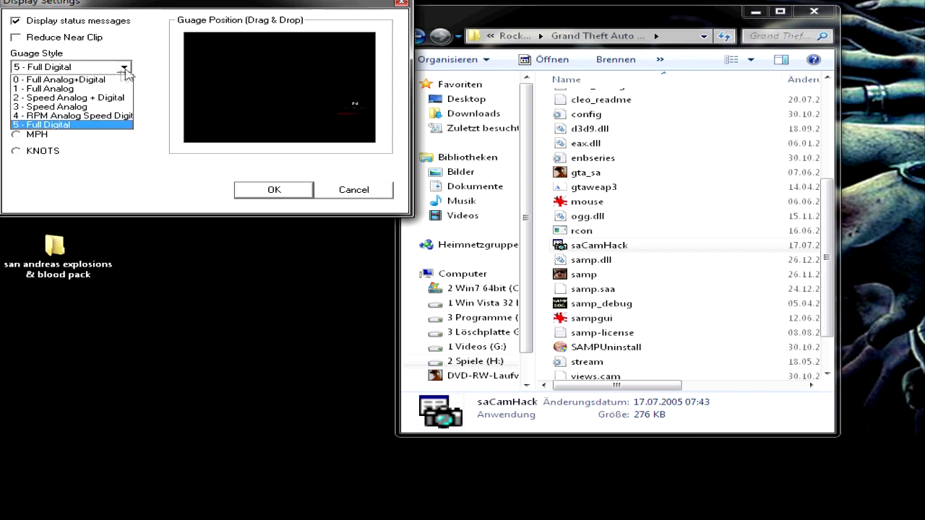
click(107, 80)
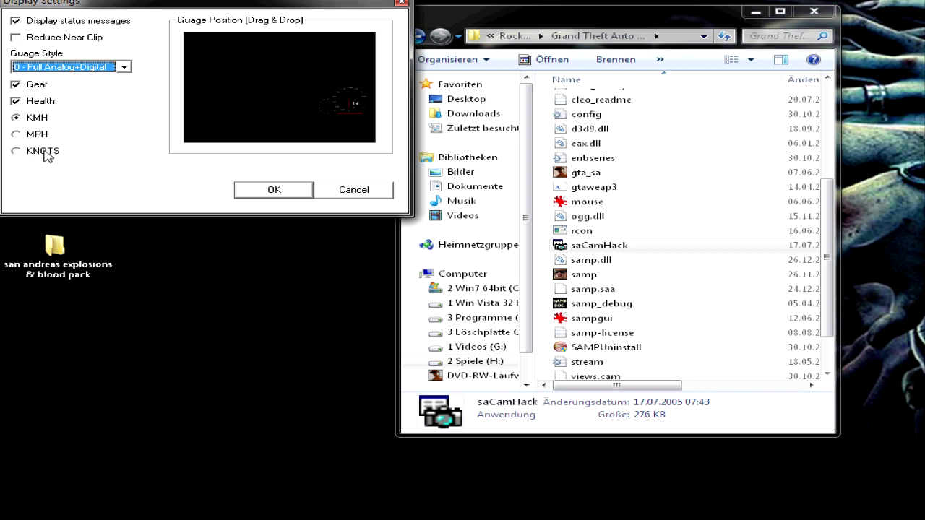
click(274, 190)
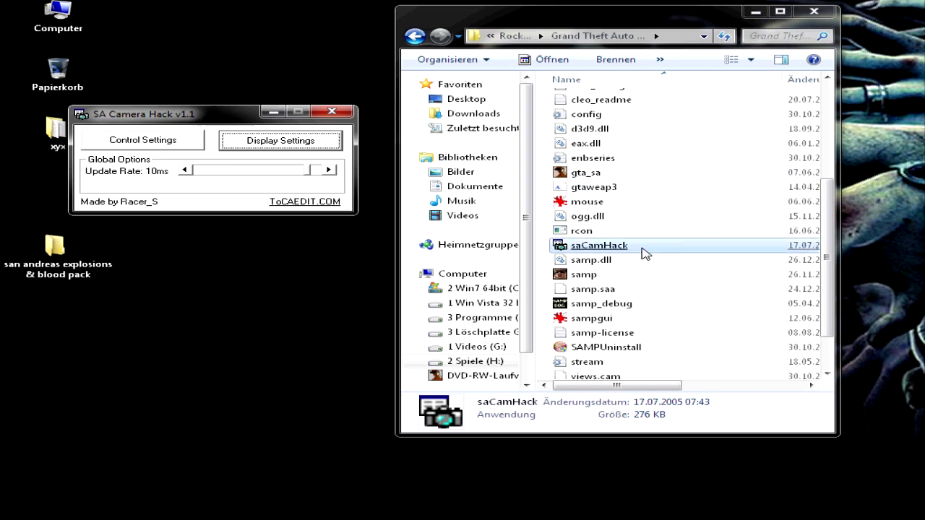
- Switch to Grand Theft Auto San Andreas to check the installed mods in the game
click(805, 515)
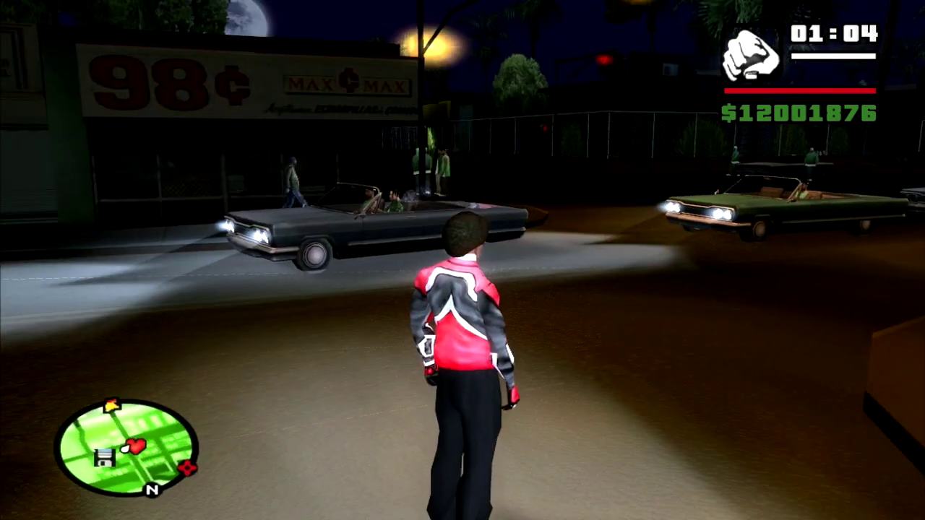
key(q)
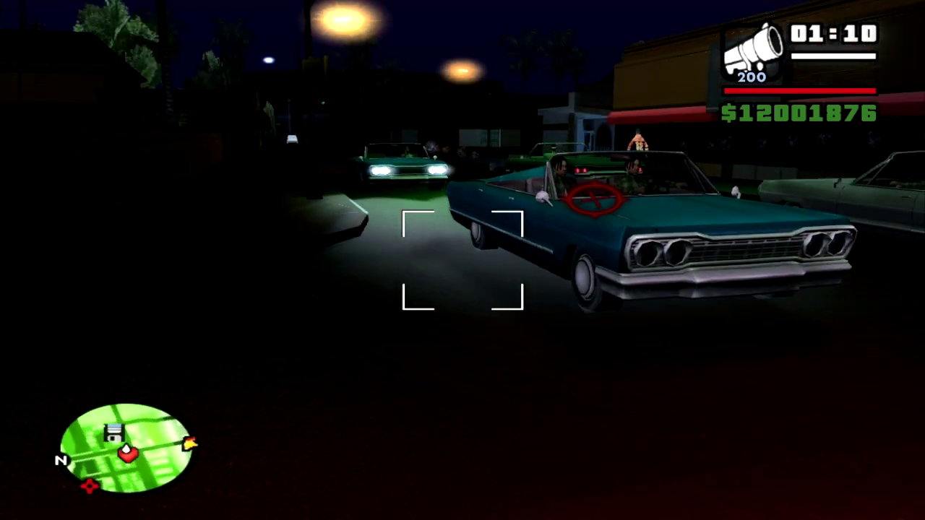
key(w)
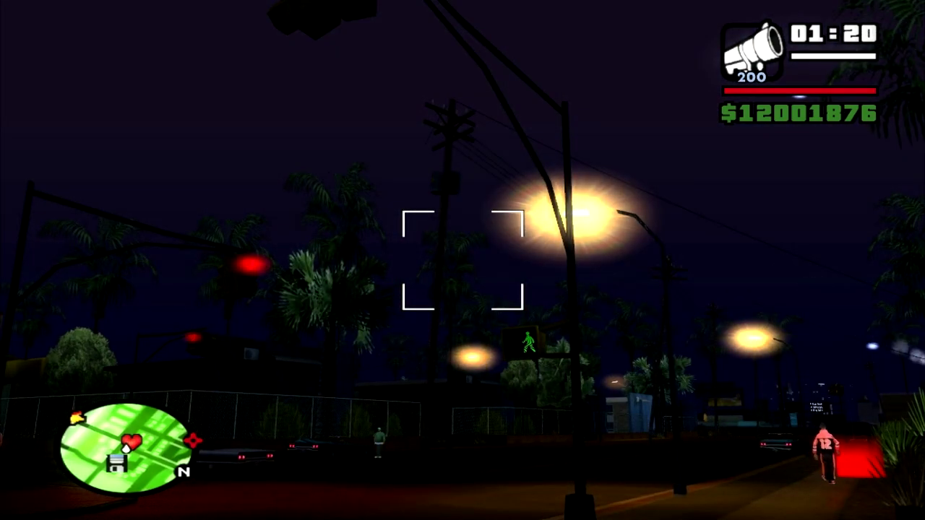
key(w)
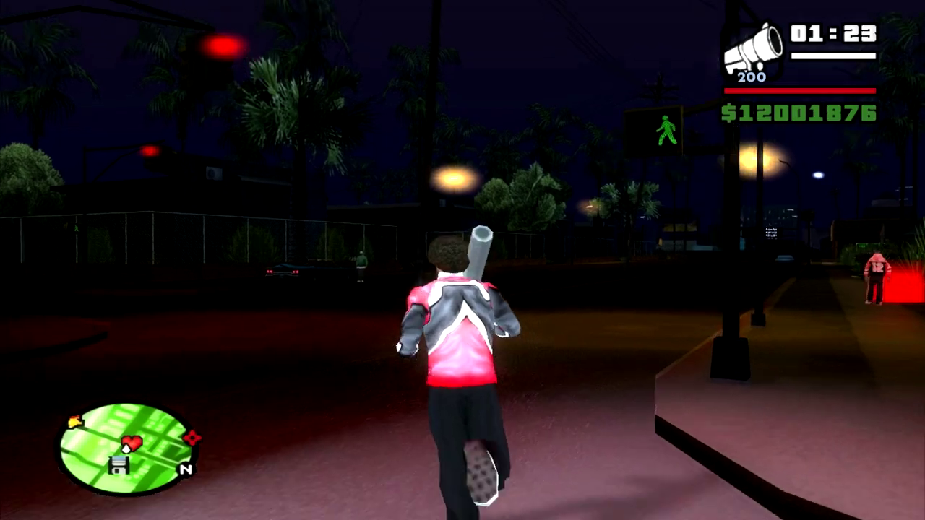
right_click(462, 260)
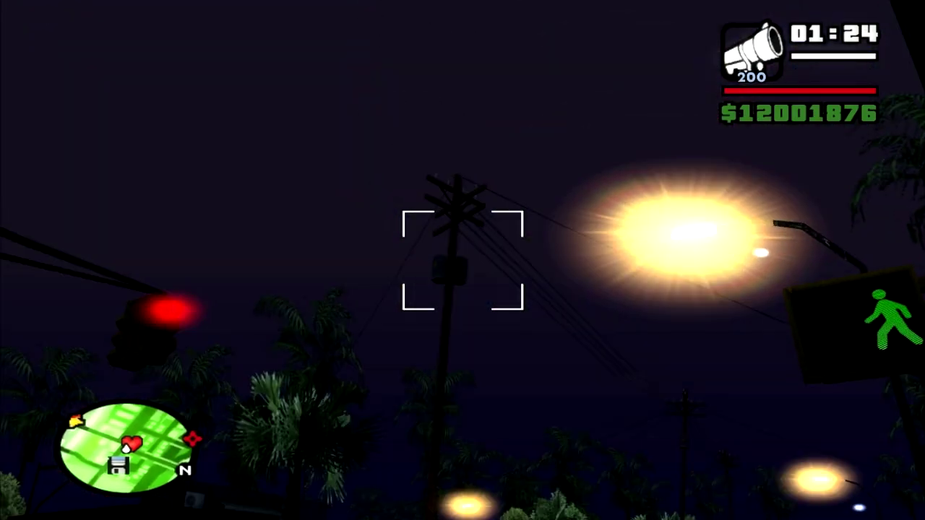
click(463, 260)
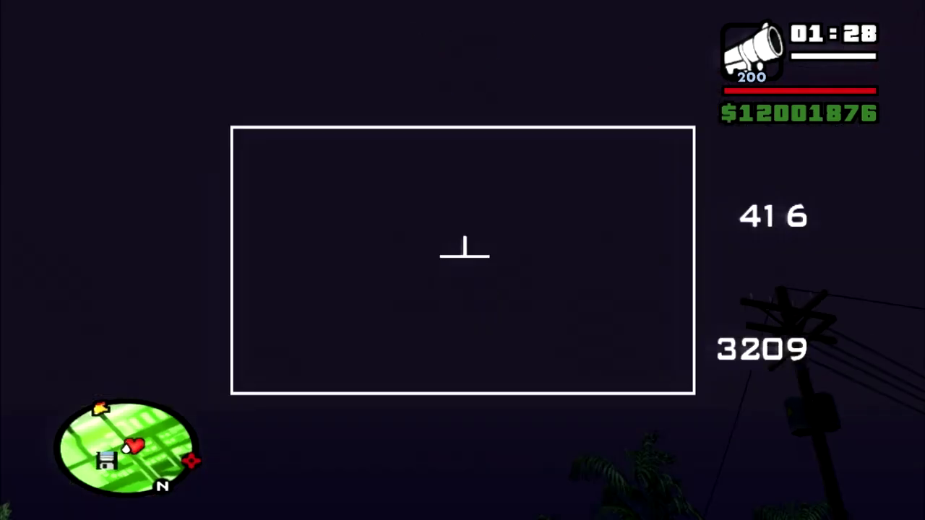
key(w)
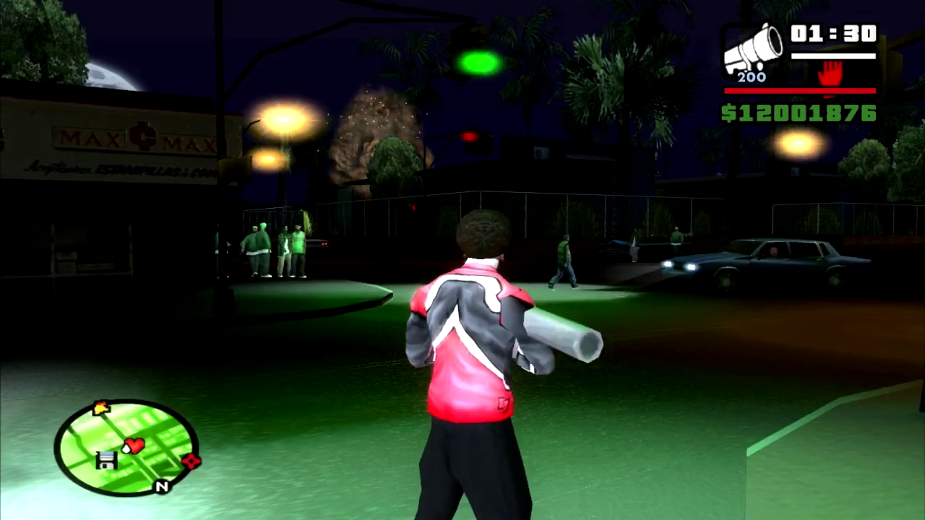